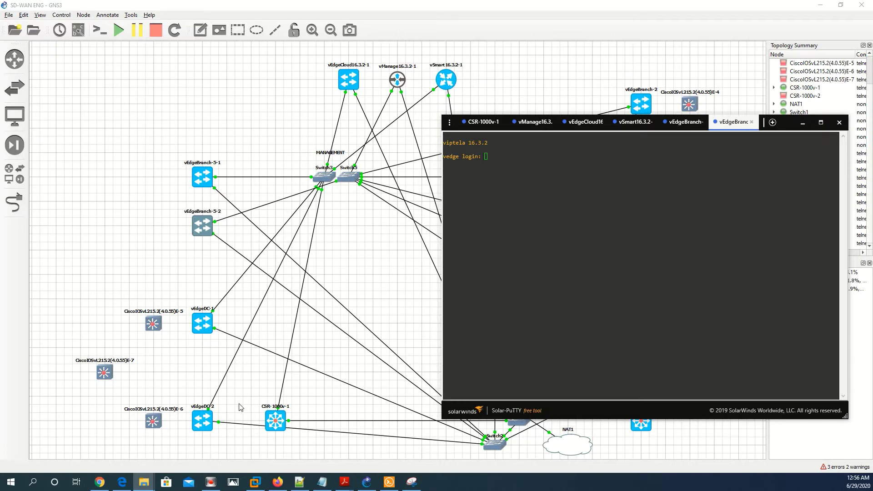
Review the SD-WAN reference figure, put it and the vEdge console away, and show the GNS3 device catalogue
click(411, 482)
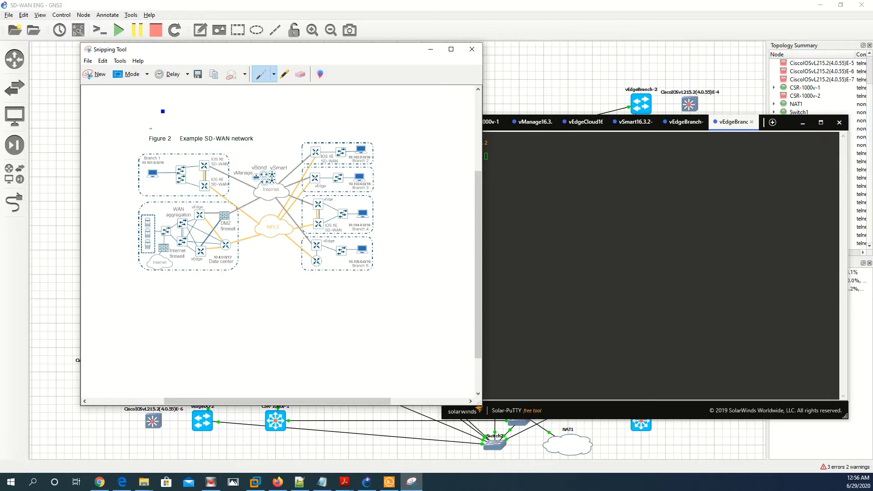
click(634, 176)
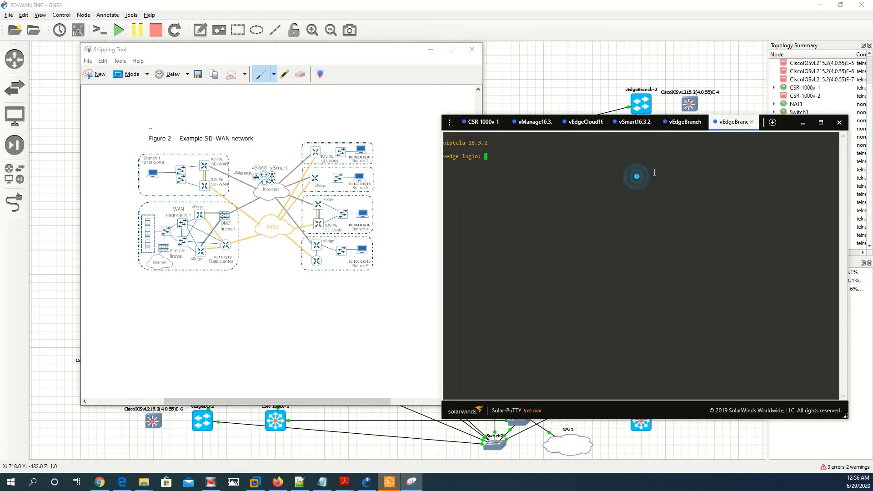
click(430, 50)
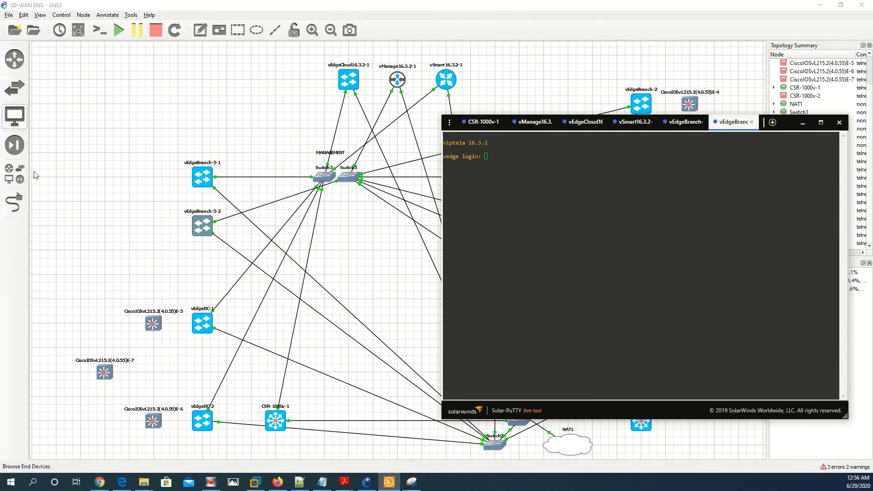
click(13, 173)
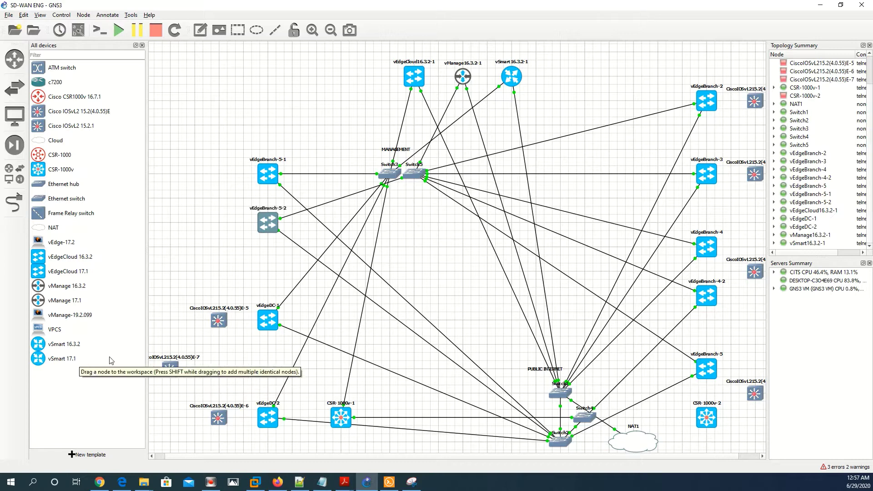
Read vEdgeBranch-5-1's info, then close the All devices catalogue
mouse_move(273, 180)
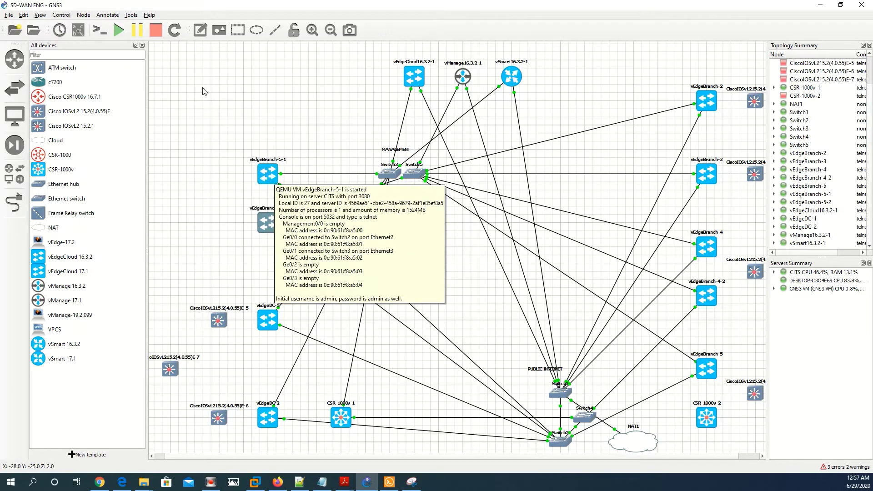
click(141, 45)
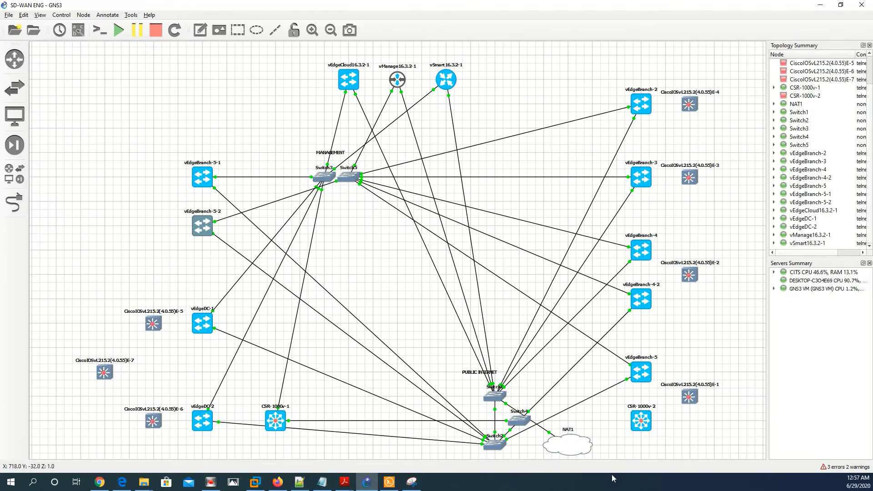
click(389, 482)
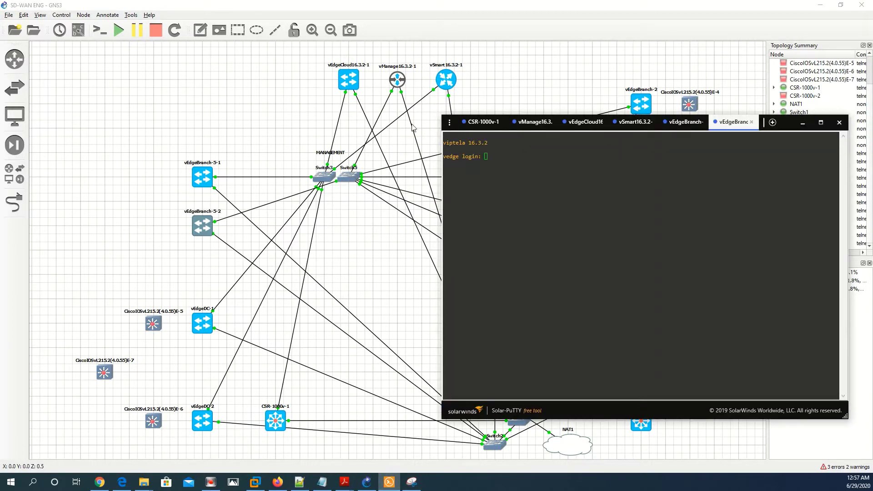
click(500, 202)
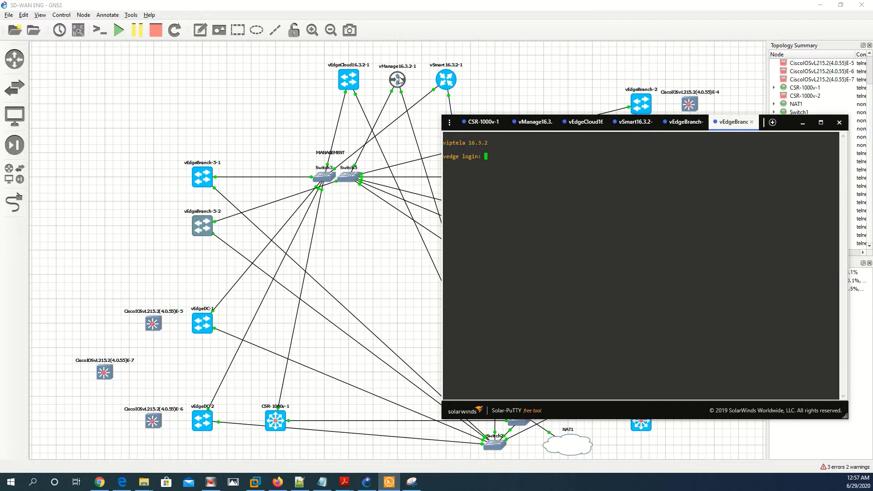
drag(784, 122, 619, 146)
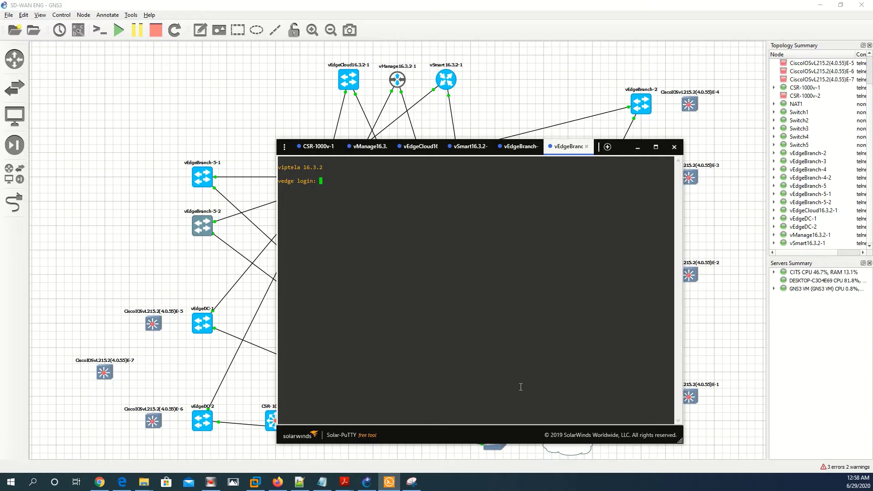
click(637, 146)
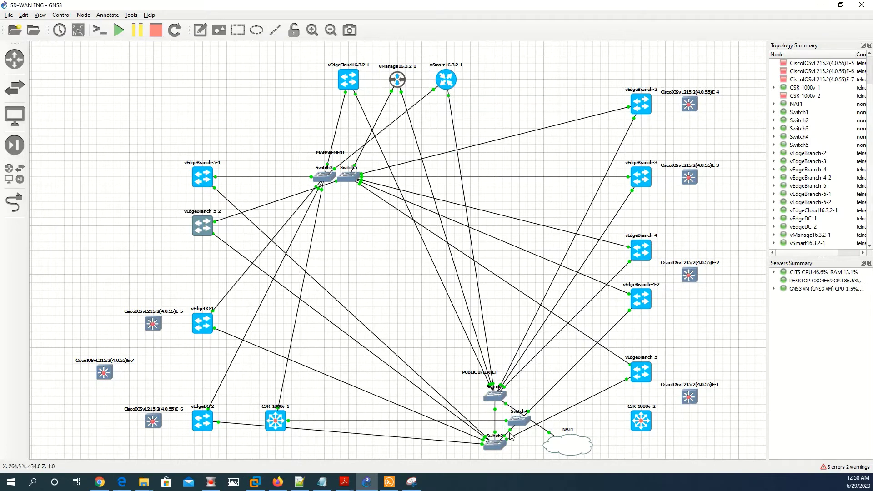
mouse_move(411, 482)
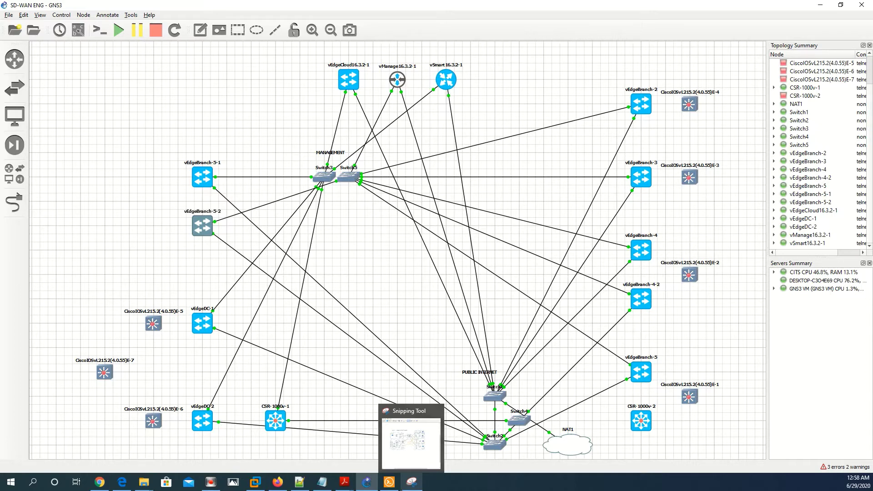
Open consoles for vManage, vSmart, vEdgeCloud and vEdgeBranch-5 together, then minimise Solar-PuTTY
click(140, 76)
drag(133, 63, 530, 278)
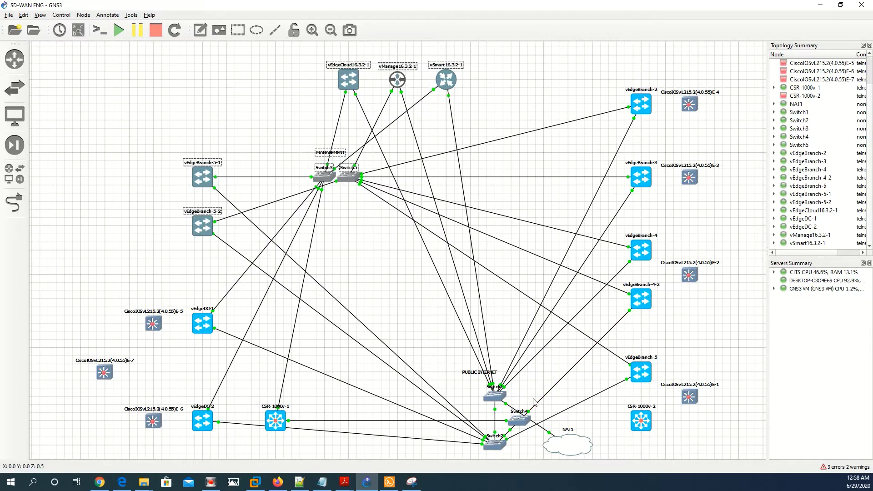
key(ctrl+shift+c)
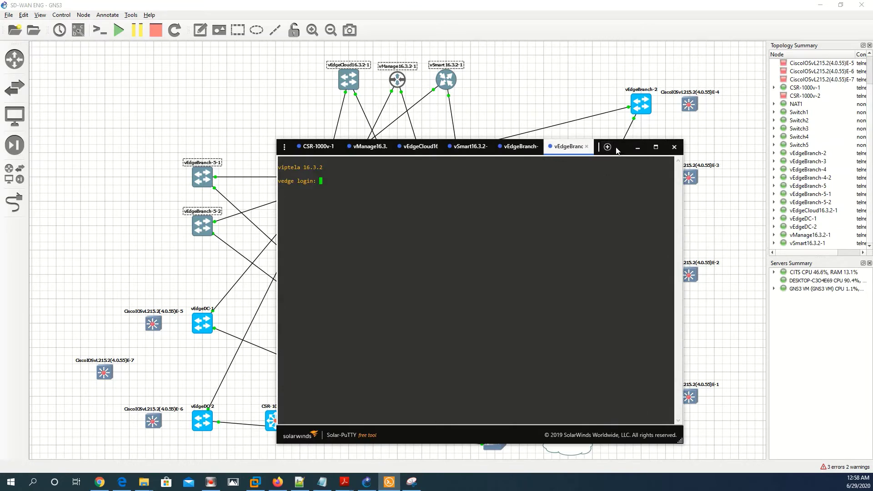
drag(607, 155, 712, 135)
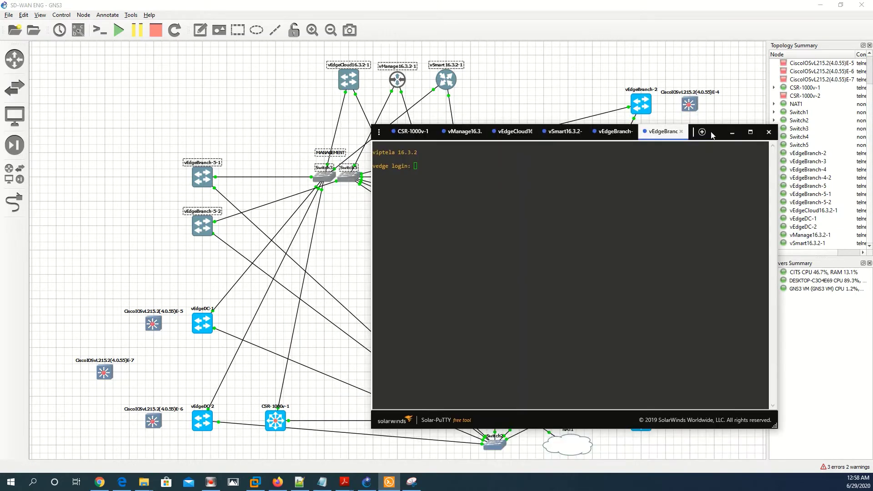
click(664, 151)
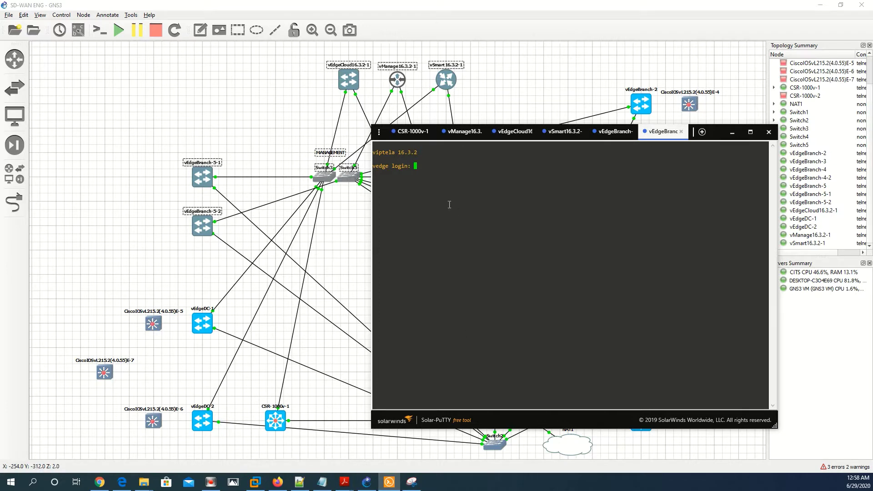
click(729, 135)
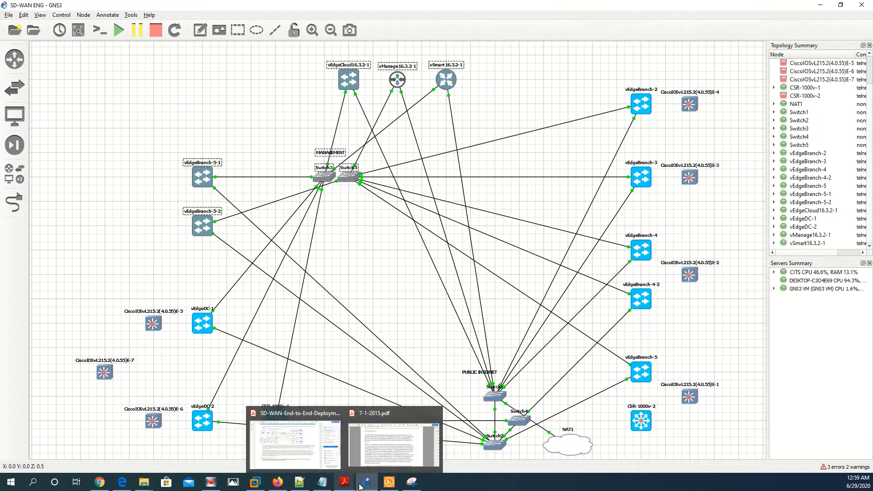
click(411, 483)
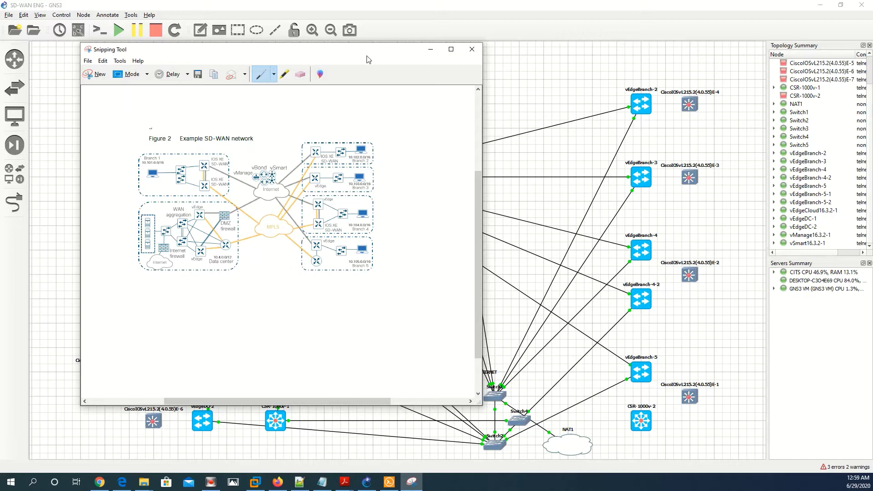
click(431, 50)
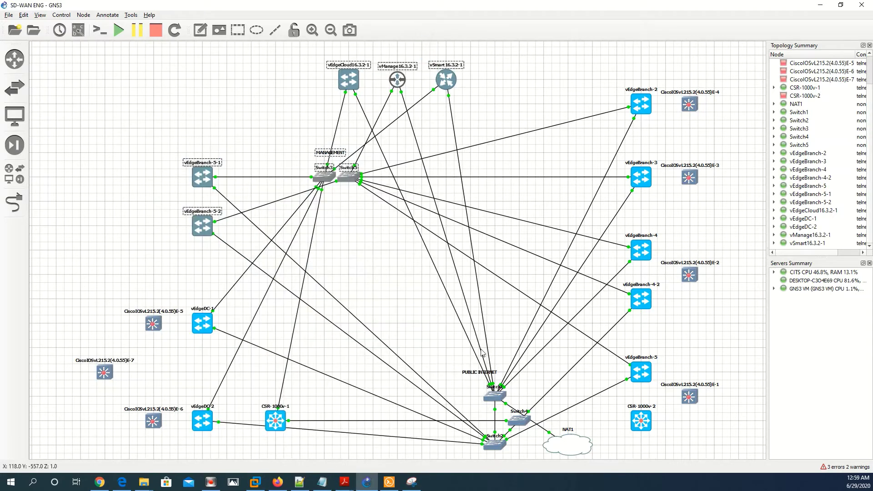
click(411, 482)
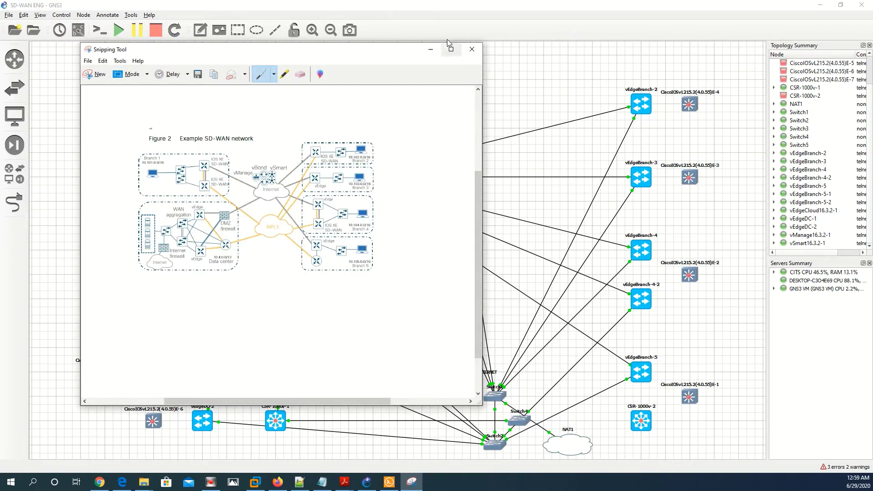
click(430, 49)
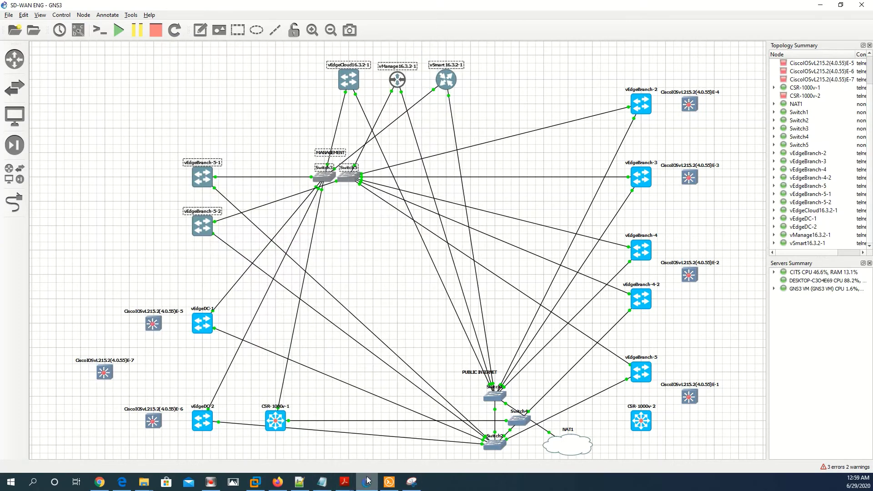
On the vManage console, pick storage device 1 (hdb 30GB) and confirm formatting with YES twice
click(389, 481)
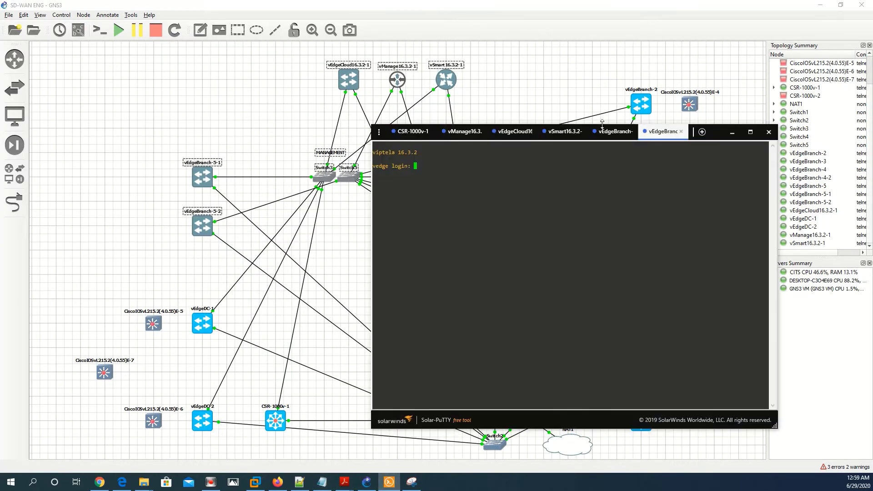
click(468, 131)
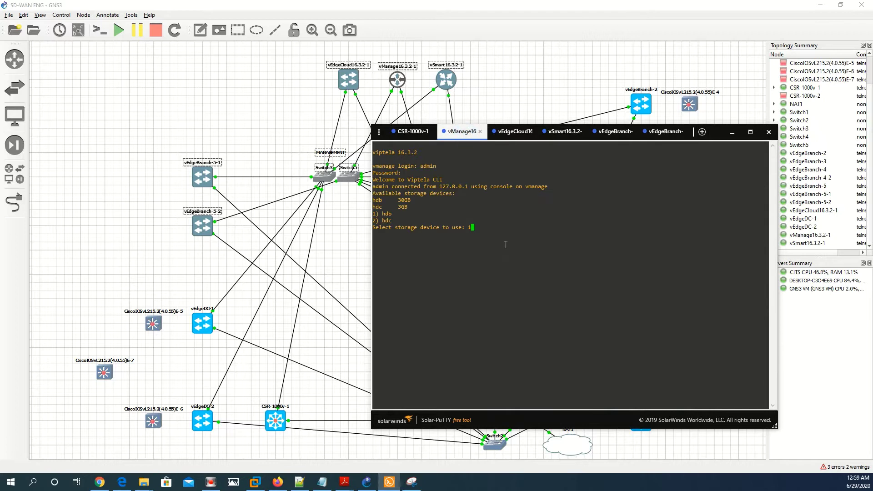
drag(414, 200, 400, 199)
click(478, 231)
key(Return)
text(YES)
key(Return)
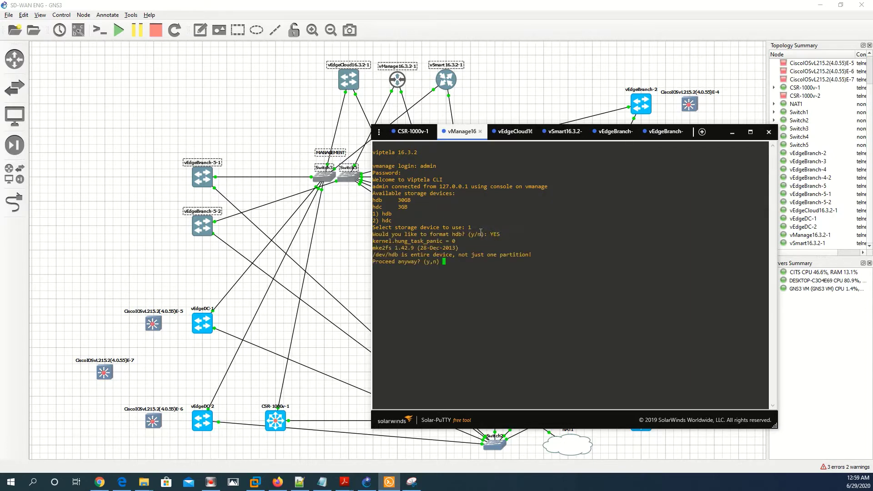
text(YES)
key(Return)
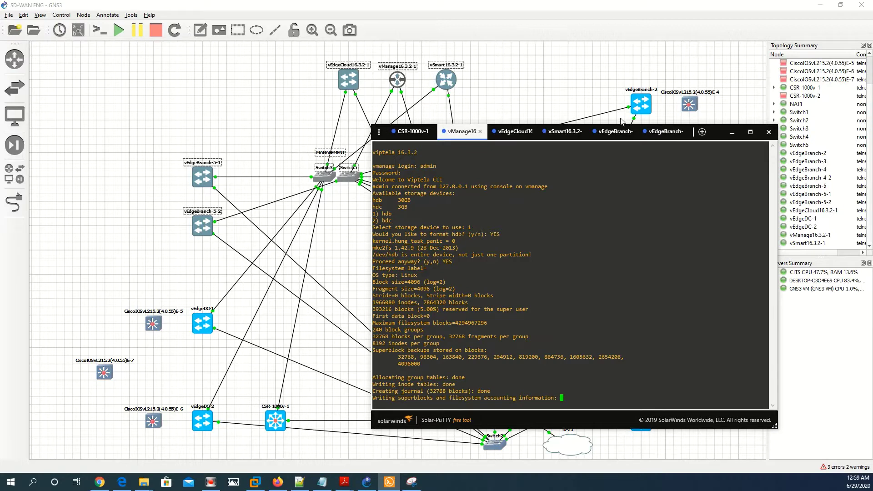
drag(717, 135, 445, 95)
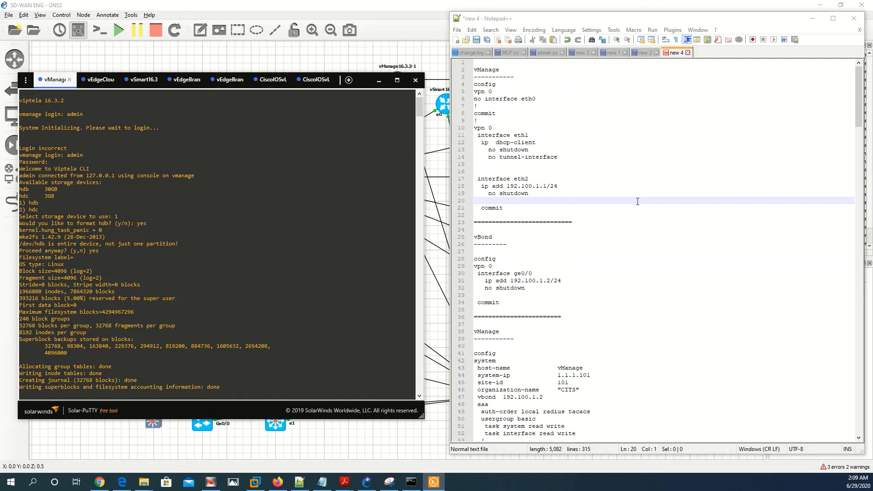
Copy the vManage VPN 0 config (lines 3–20) from Notepad++ and paste it into the vManage console
click(419, 109)
drag(563, 200, 475, 77)
key(ctrl+c)
right_click(416, 115)
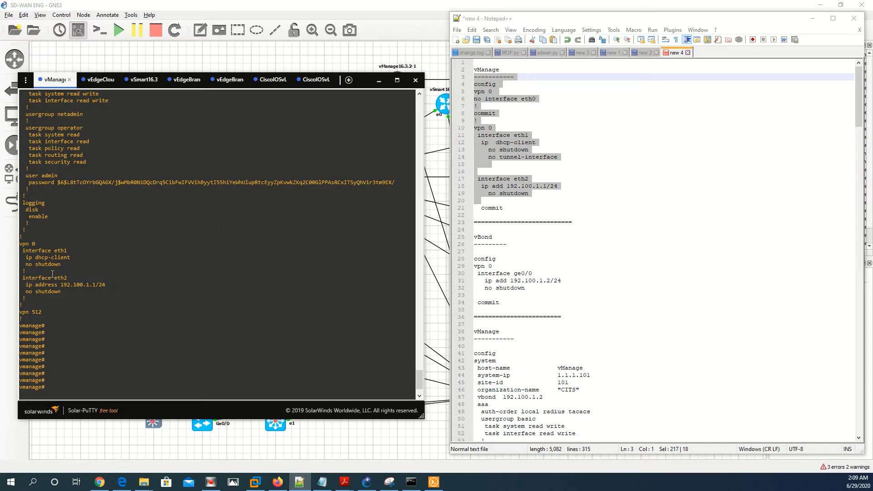
On the vEdgeCloud console, select the vBond config block, lines 28–34, in Notepad++
click(96, 81)
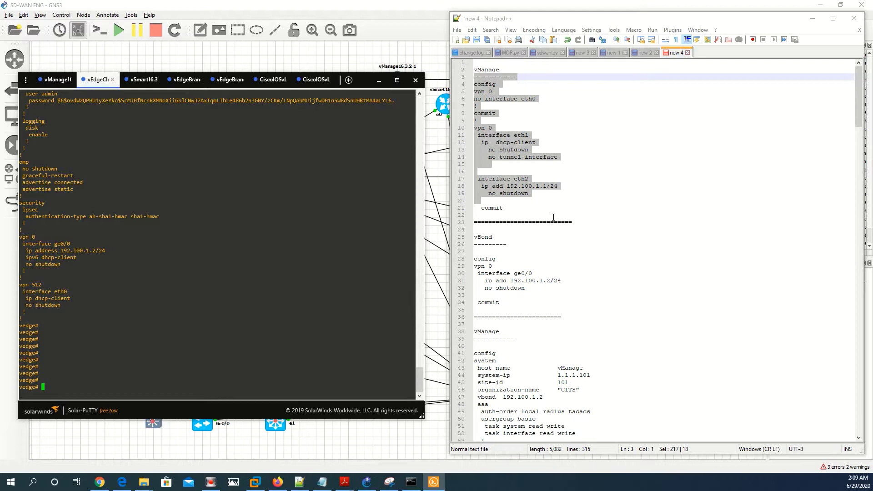
drag(510, 303, 481, 258)
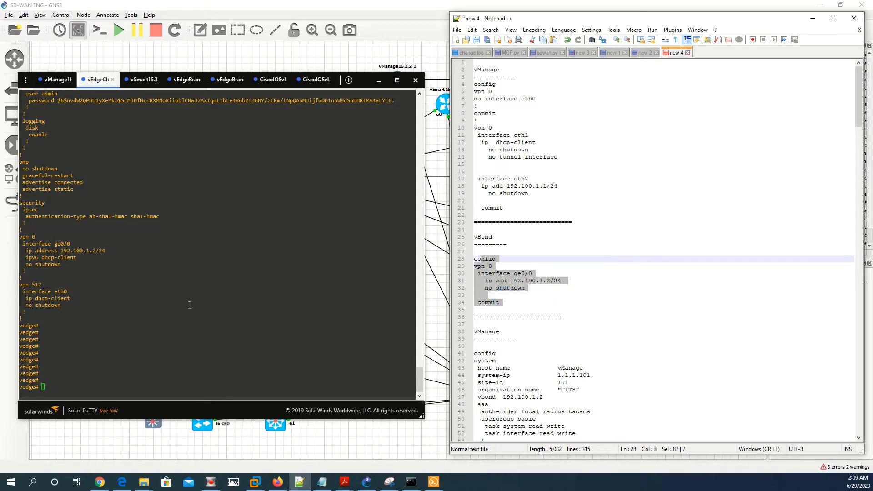
click(94, 275)
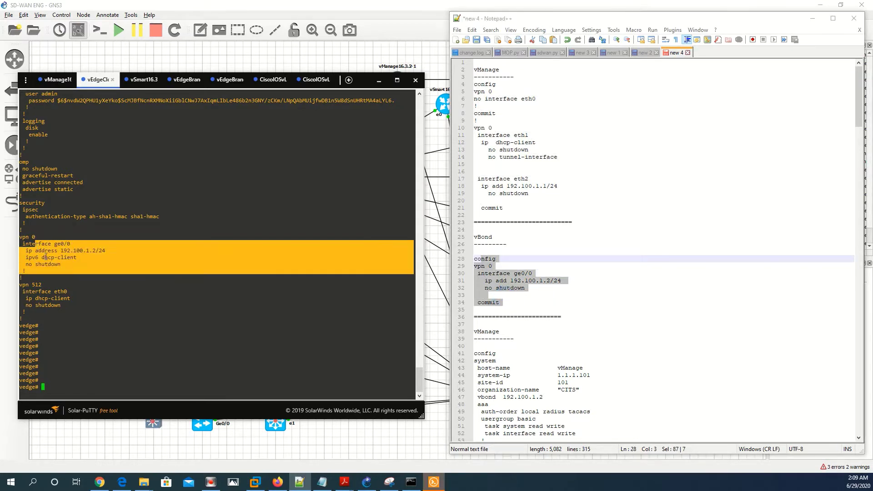
click(86, 282)
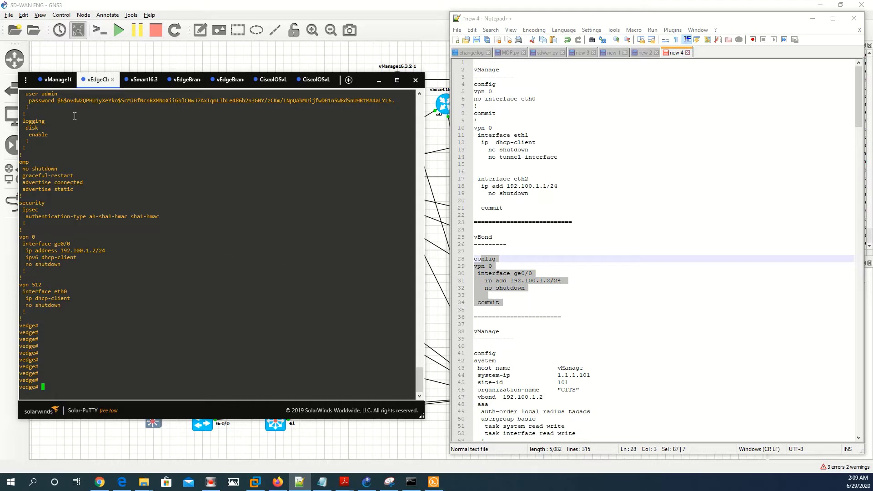
Run 'show interface' on vManage and mark eth1's address 192.168.78.183/24
click(53, 81)
click(152, 275)
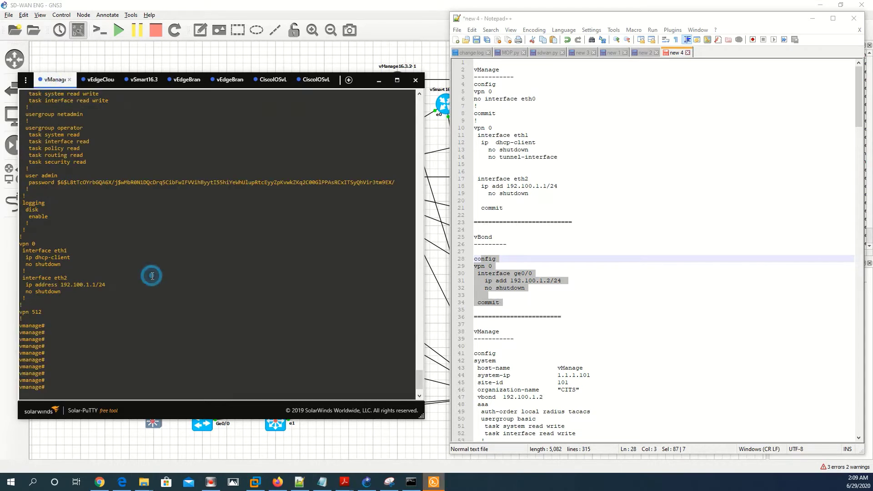
key(Return)
key(Return)
key(Return)
key(Return)
key(Return)
key(Return)
text(show interface)
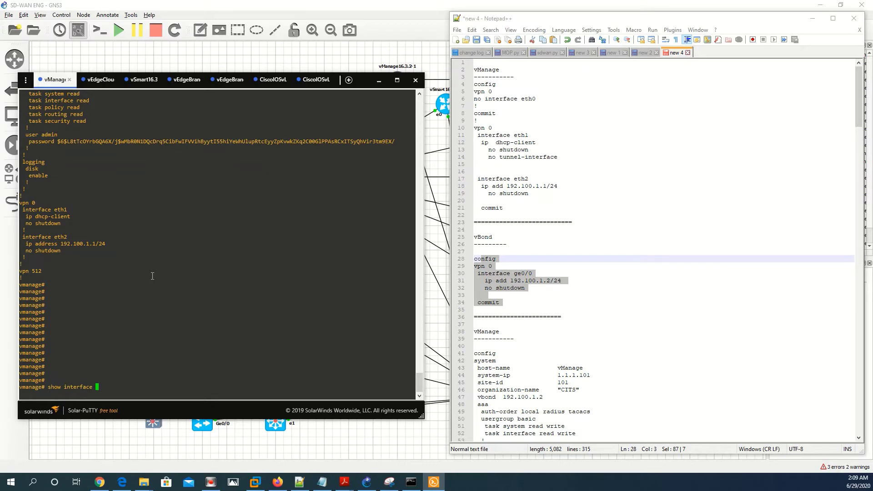
key(Return)
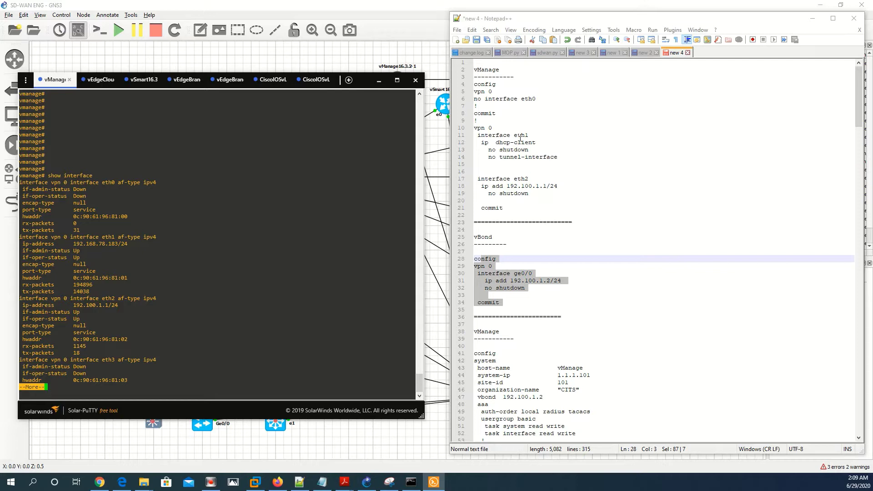
drag(130, 245, 78, 238)
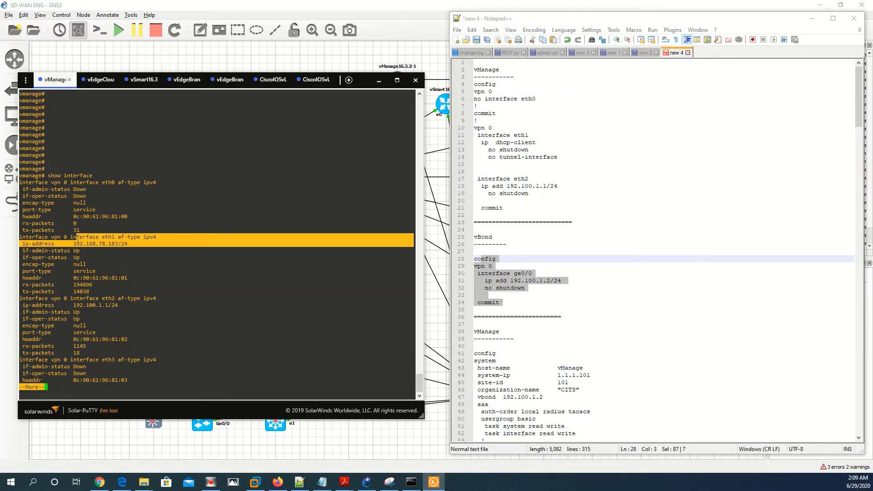
click(240, 54)
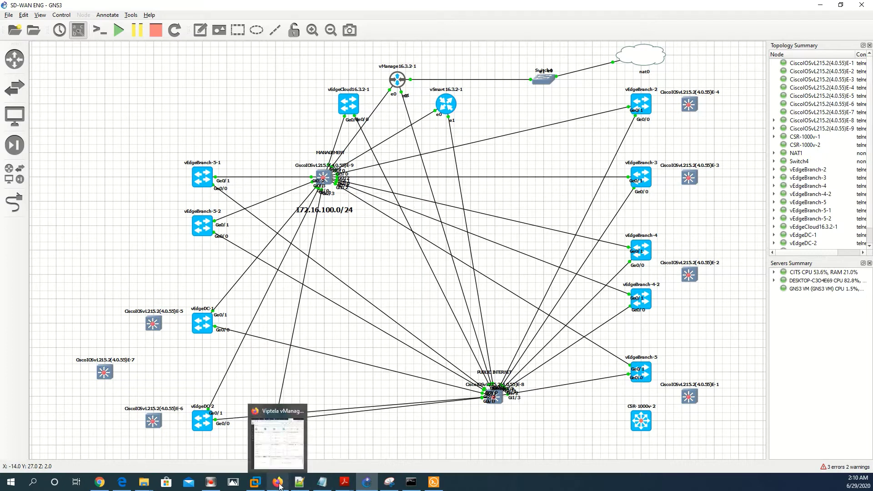
Mark 192.168.78.183/24 in the vManage output and confirm the vManage dashboard loads in Firefox
click(428, 482)
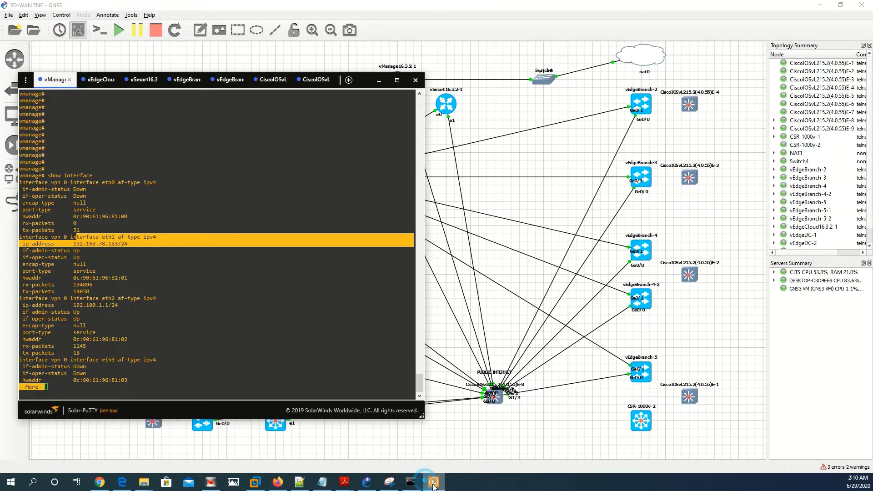
click(88, 243)
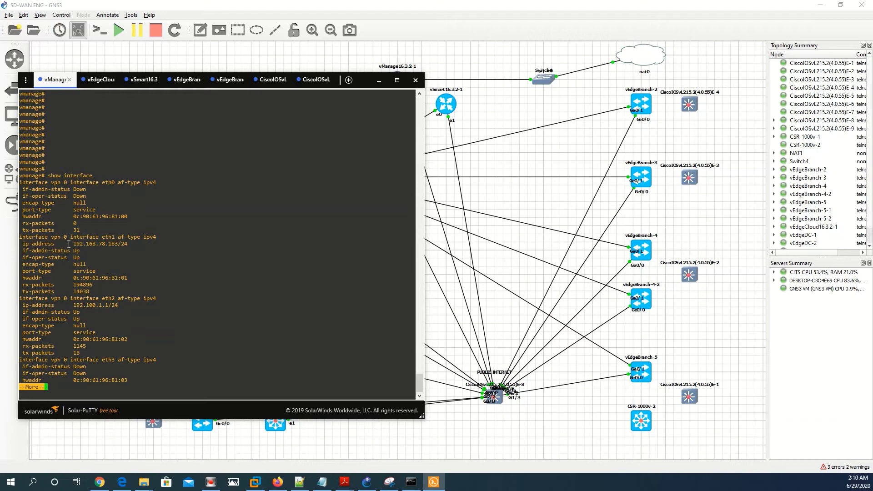
drag(71, 244, 128, 244)
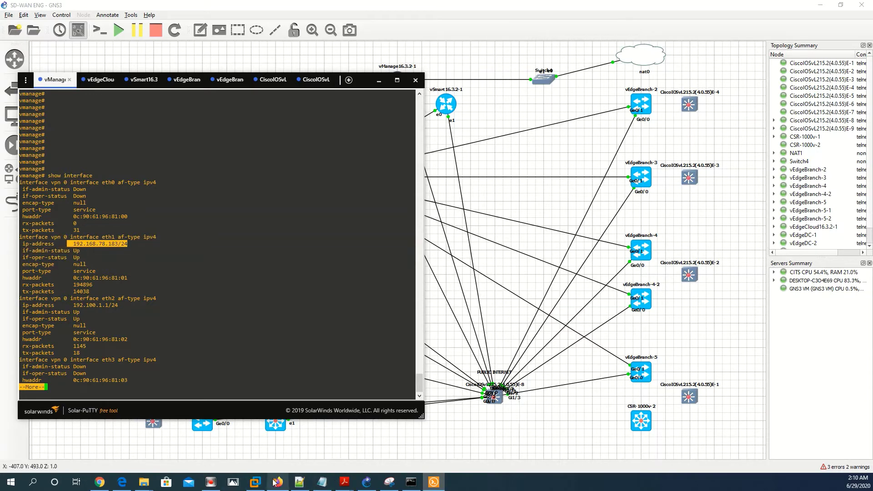
click(278, 482)
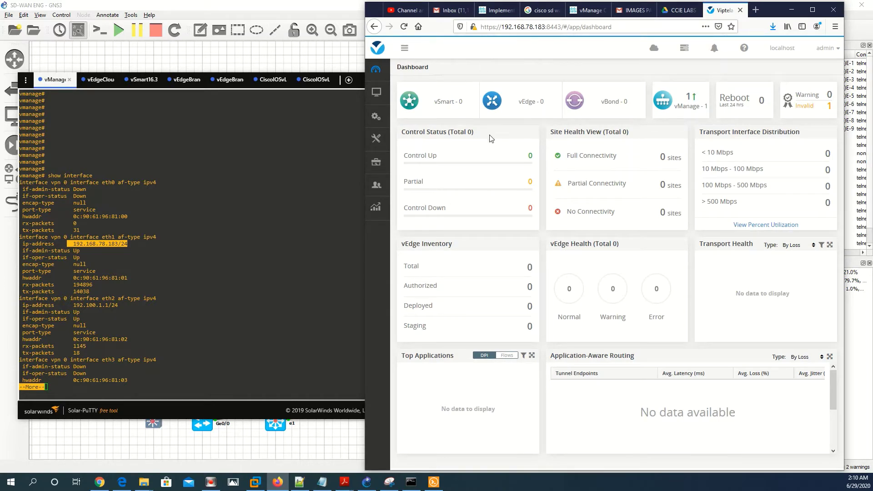
click(310, 448)
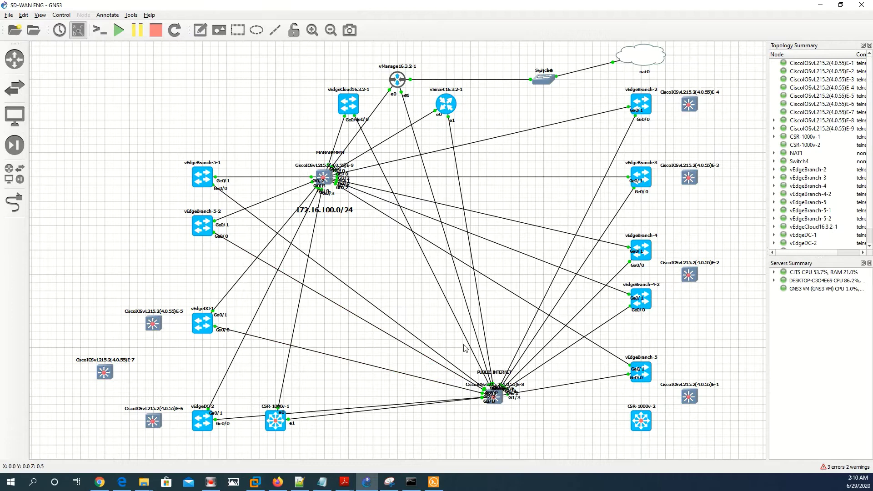
Scroll up in vManage's output and mark the eth2 address 192.100.1.1/24
click(433, 482)
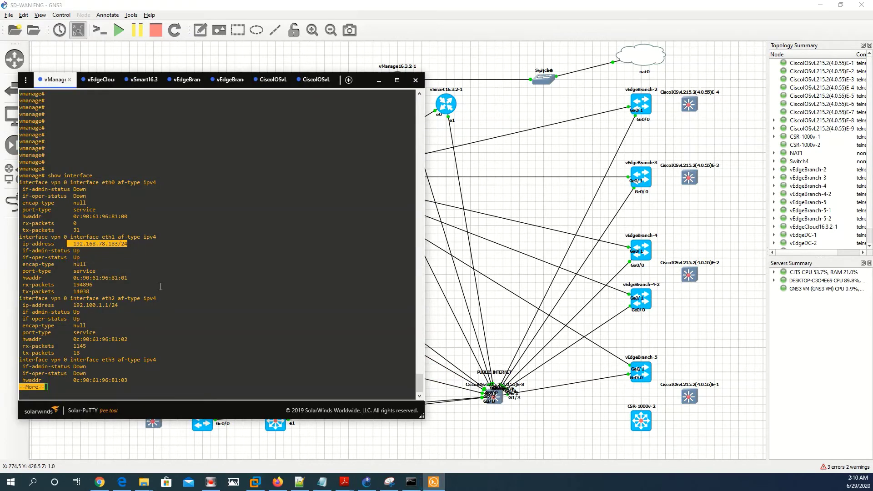
scroll(209, 278, up, 15)
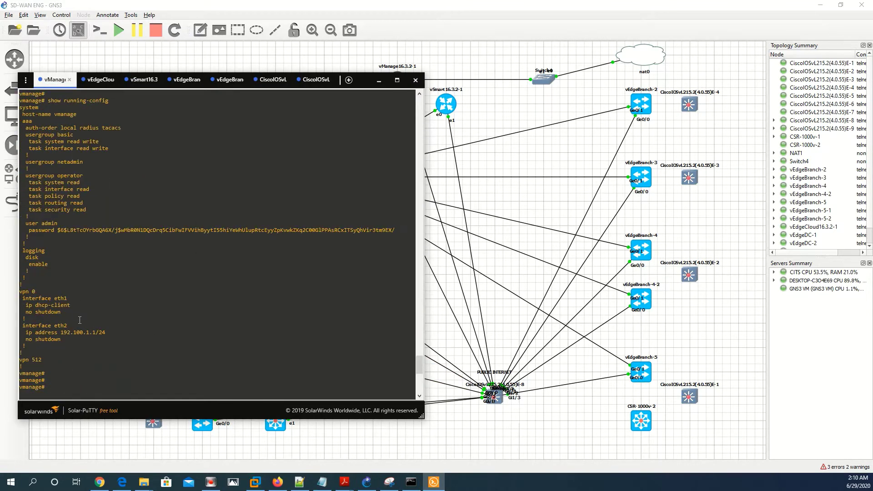
drag(61, 332, 105, 335)
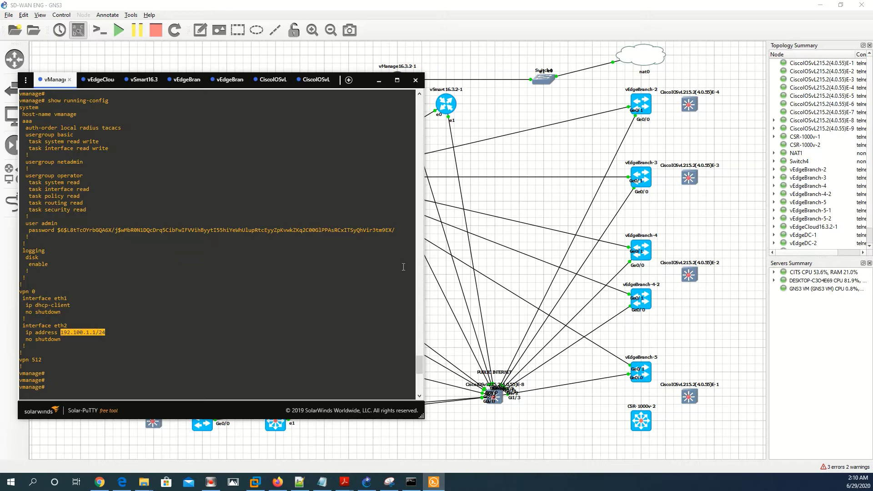
click(539, 268)
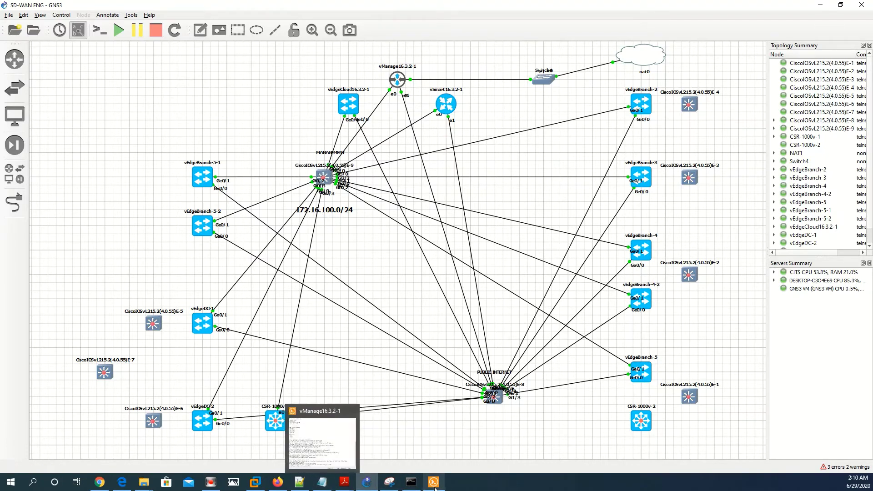
Switch to the vEdgeCloud console and refresh its prompt
click(434, 483)
click(95, 81)
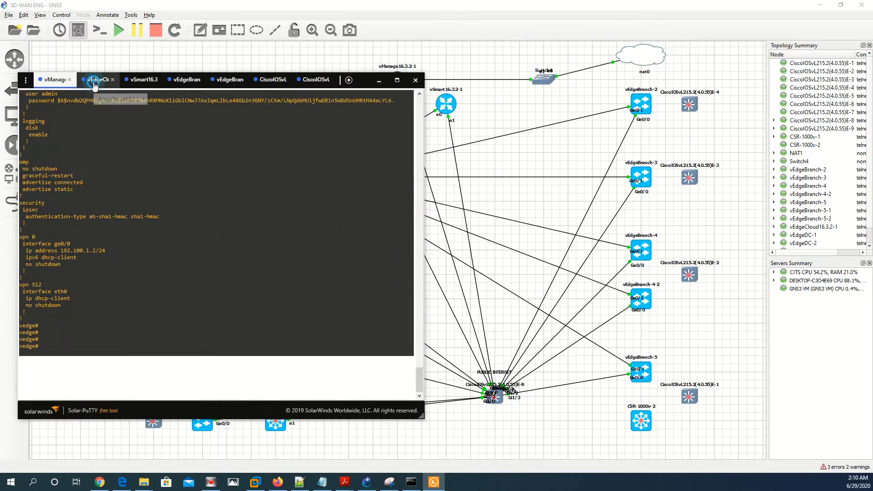
key(Return)
key(Return)
key(Return)
key(Return)
key(Return)
key(Return)
Mark the system-ip 1.1.1.101 and site-id 101 lines in the Notepad++ notes
click(299, 482)
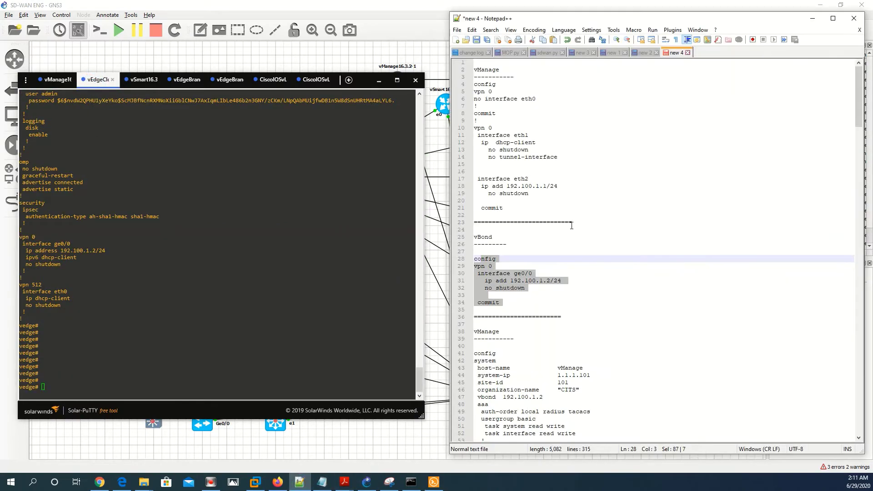
scroll(572, 226, down, 9)
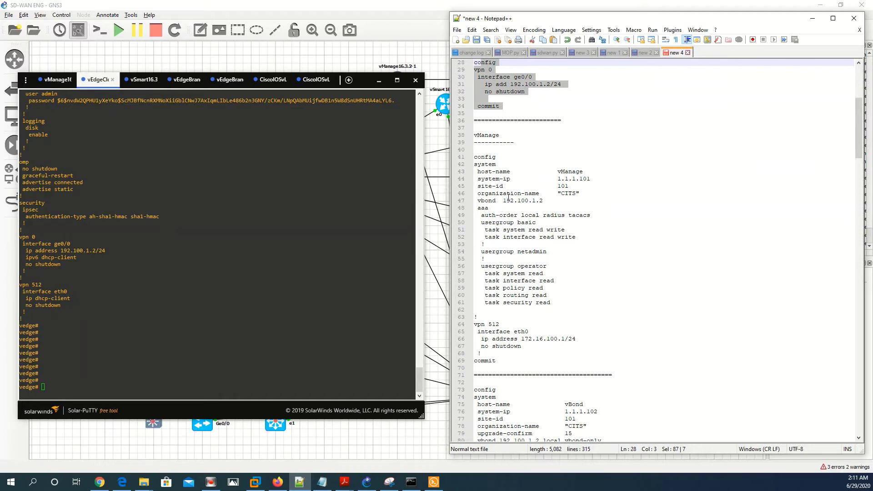
click(55, 79)
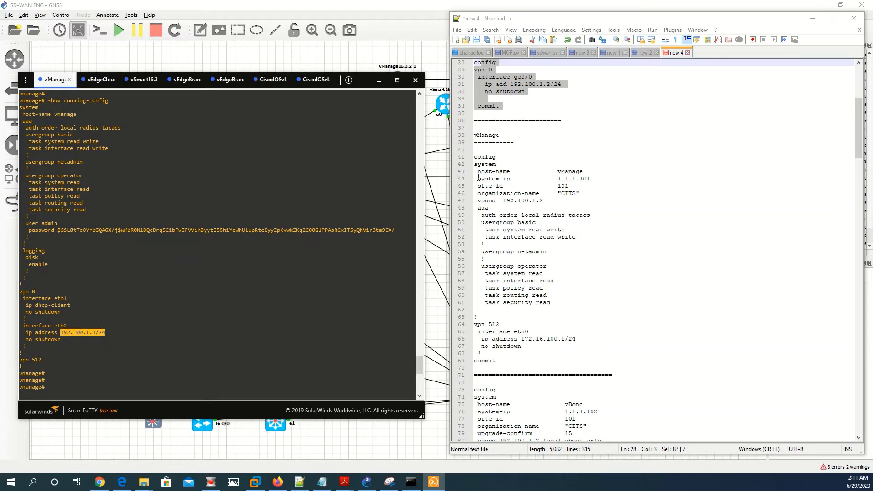
drag(476, 178, 606, 176)
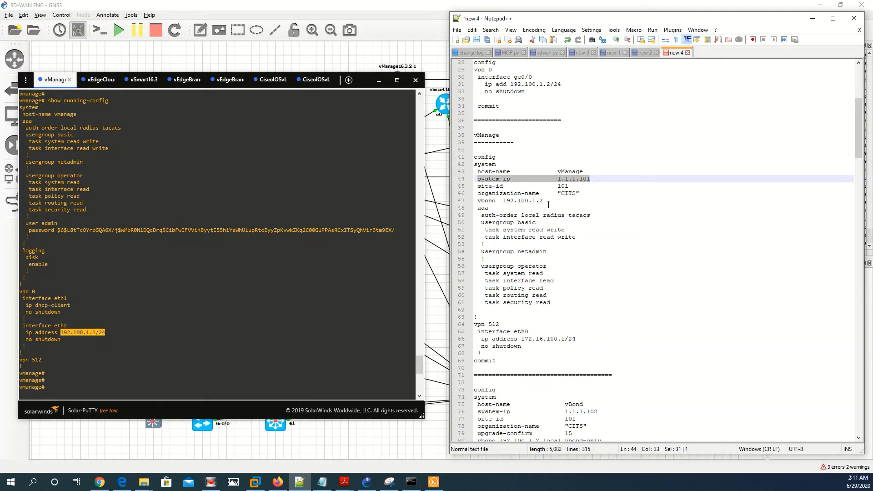
click(483, 185)
drag(480, 186, 569, 186)
click(362, 87)
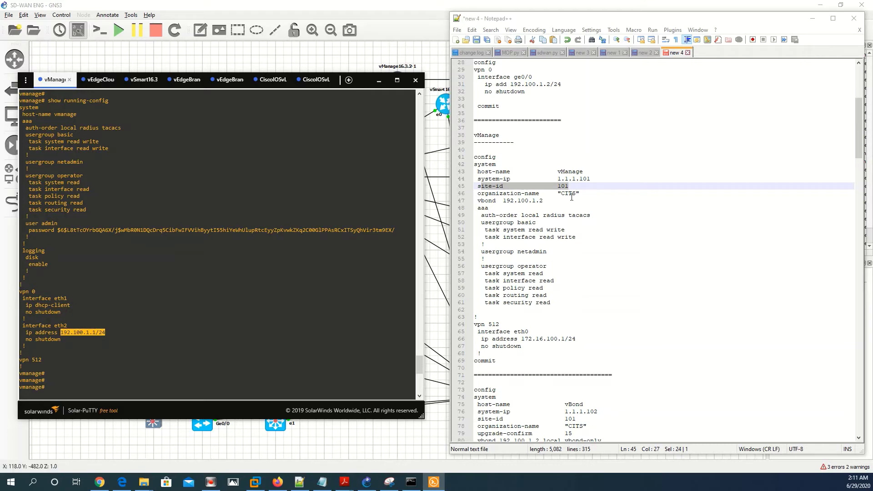
Match the notes' vbond address 192.100.1.2 against vEdgeCloud's ge0/0 address 192.100.1.2
click(488, 200)
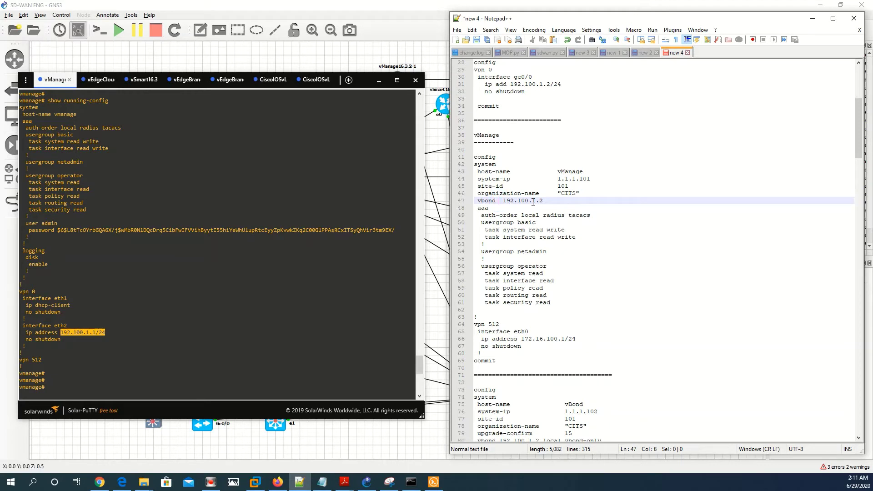
drag(543, 200, 501, 200)
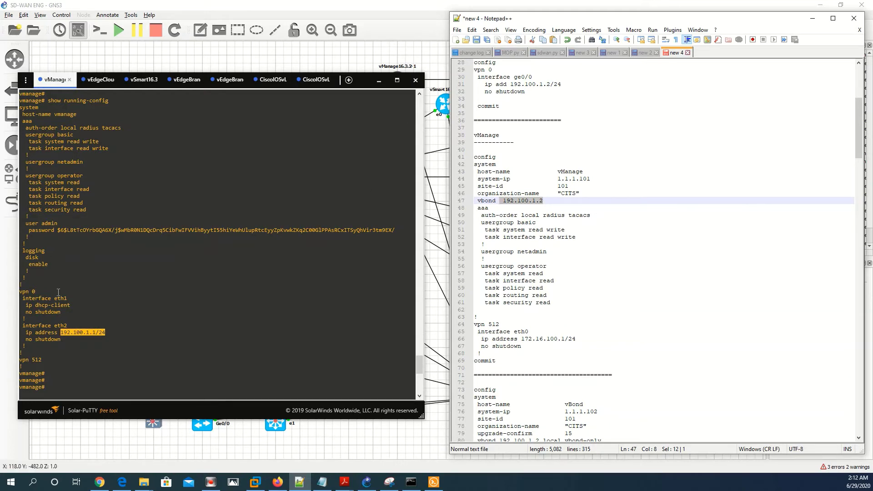
click(98, 80)
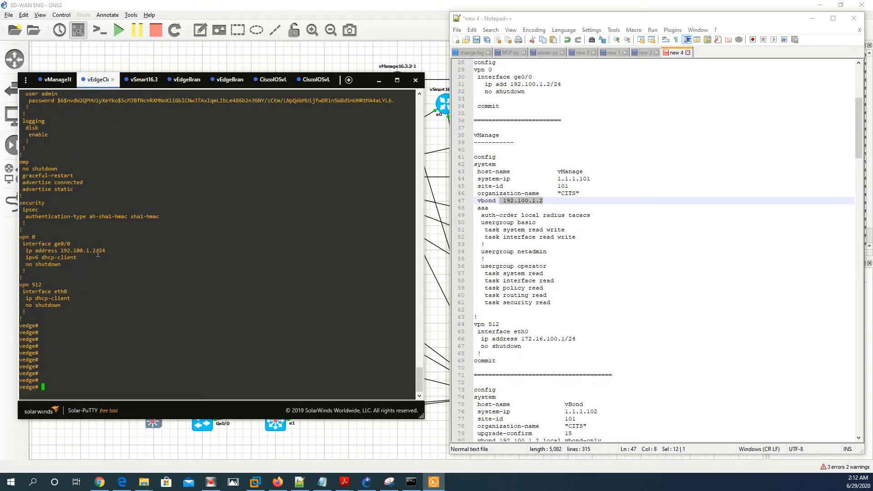
drag(98, 251, 62, 250)
click(277, 482)
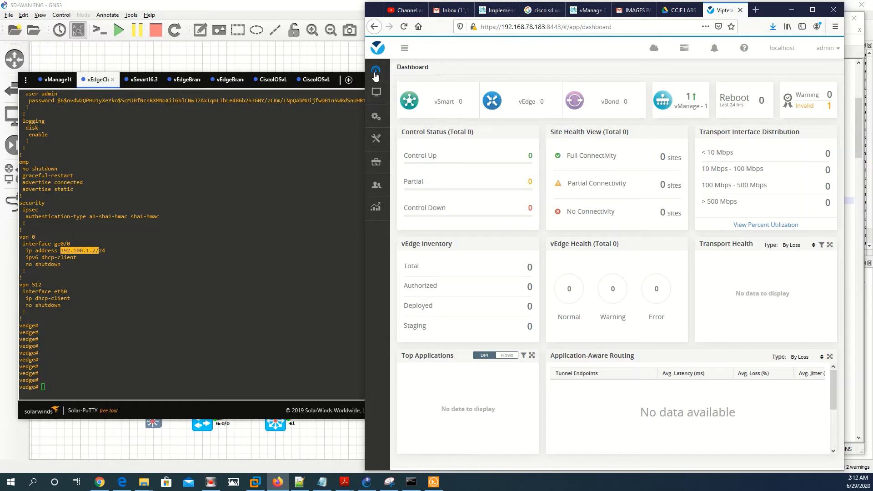
Set and confirm the organization name CITS in vManage Administration Settings
mouse_move(376, 183)
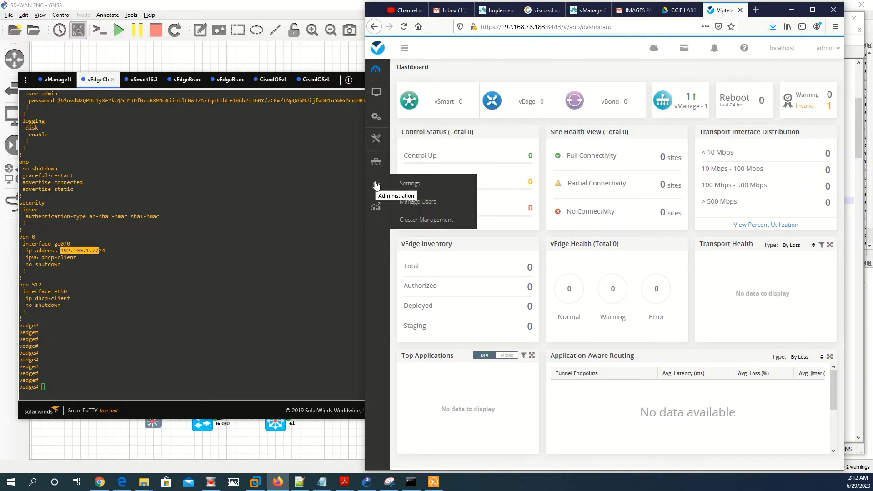
click(422, 182)
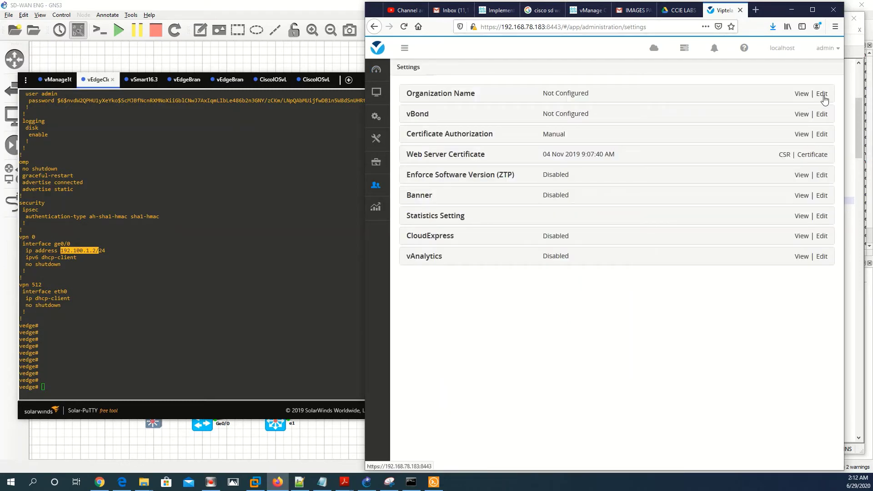
click(821, 93)
click(446, 155)
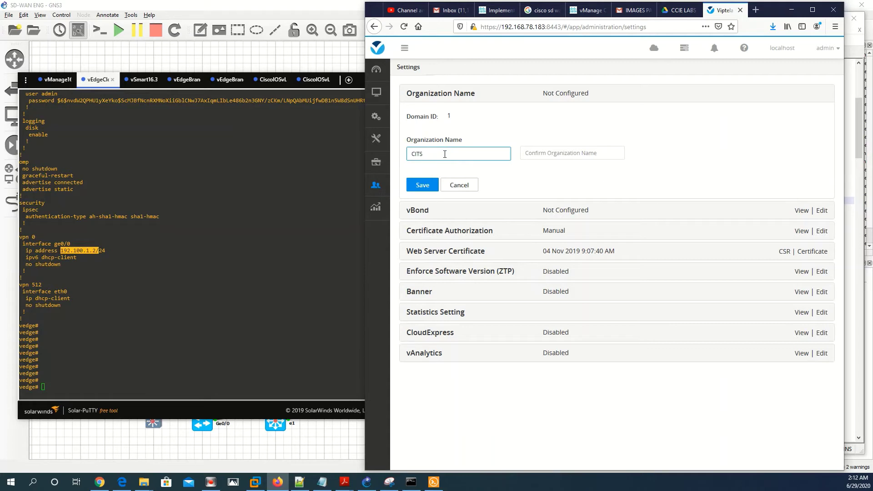
key(Tab)
text(CITS)
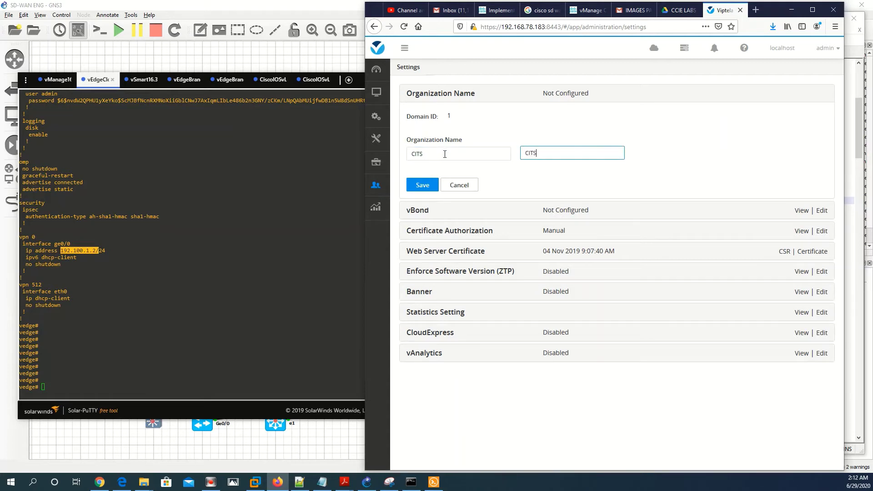
click(432, 182)
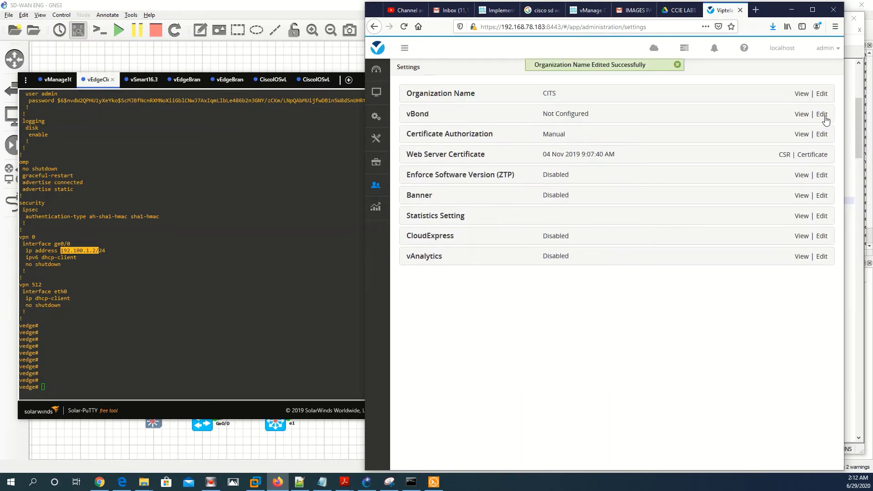
Copy 192.100.1.2 from the vEdge console and save it as the vBond address
click(821, 114)
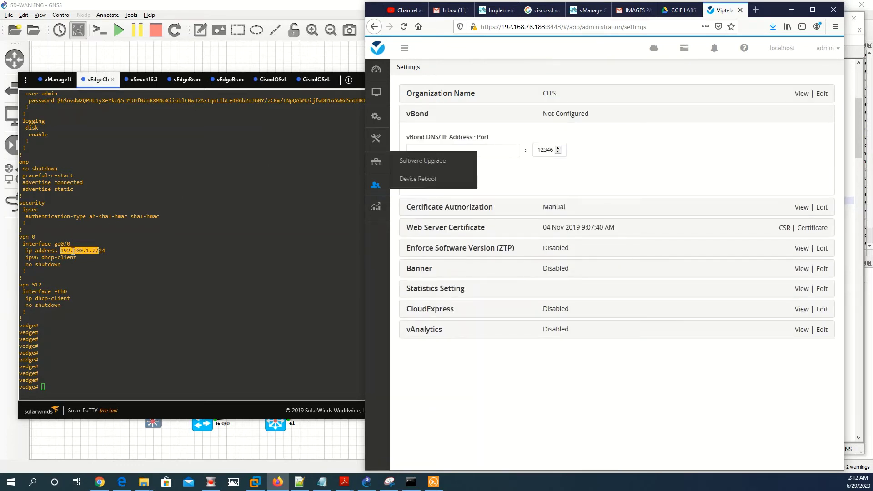
click(60, 251)
drag(60, 250, 96, 251)
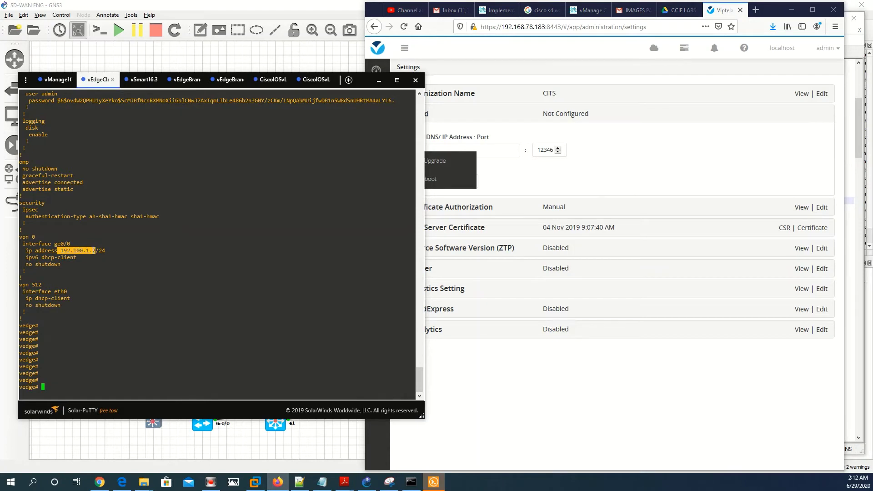
key(Return)
click(493, 150)
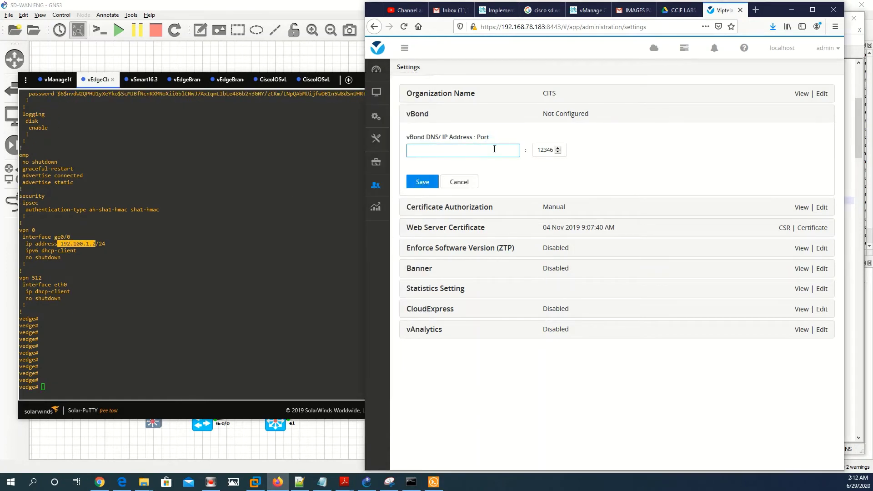
text(192.100.1.2)
click(422, 182)
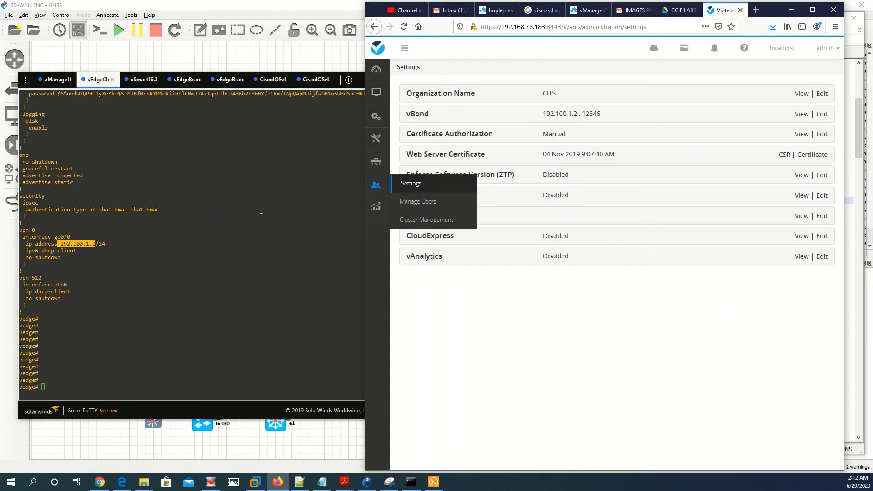
click(300, 481)
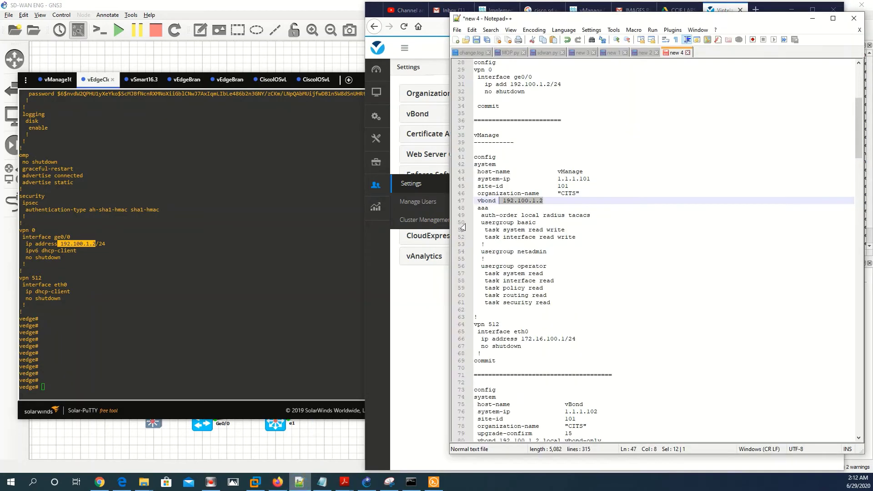
Show the vManage console beside Notepad++ and select vManage config lines 40–69
click(55, 79)
click(656, 286)
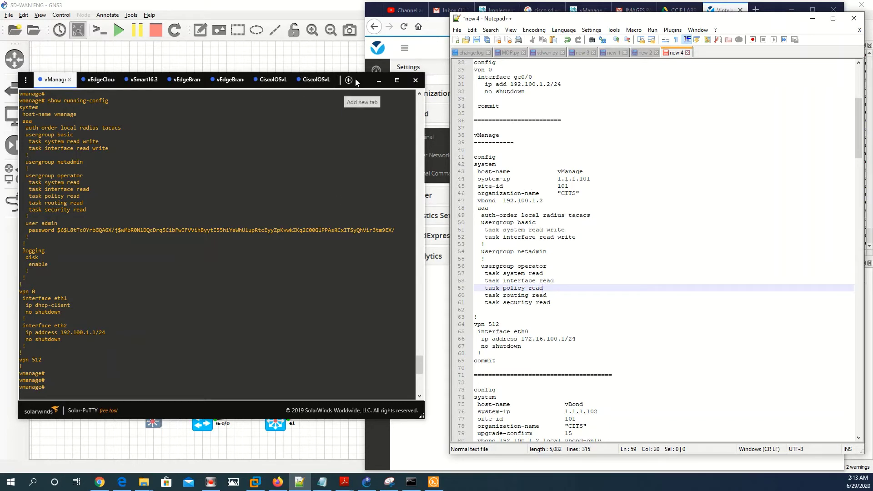
drag(359, 81, 741, 68)
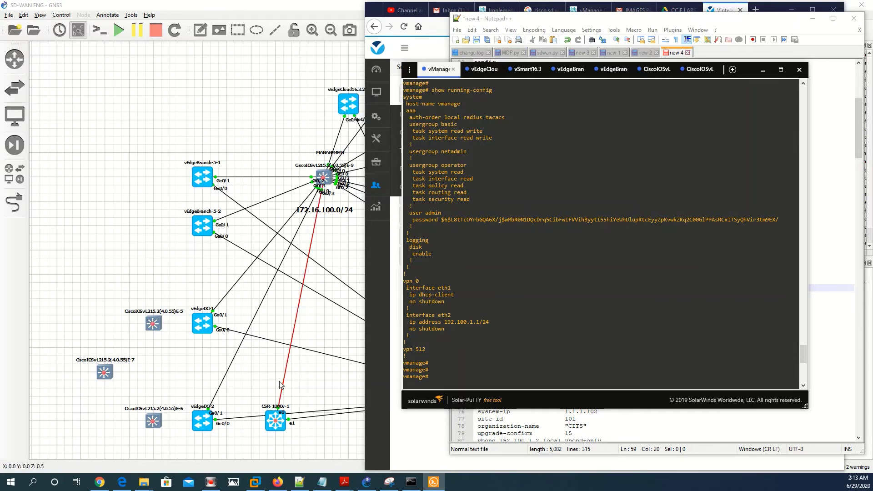
drag(747, 70, 375, 85)
click(675, 243)
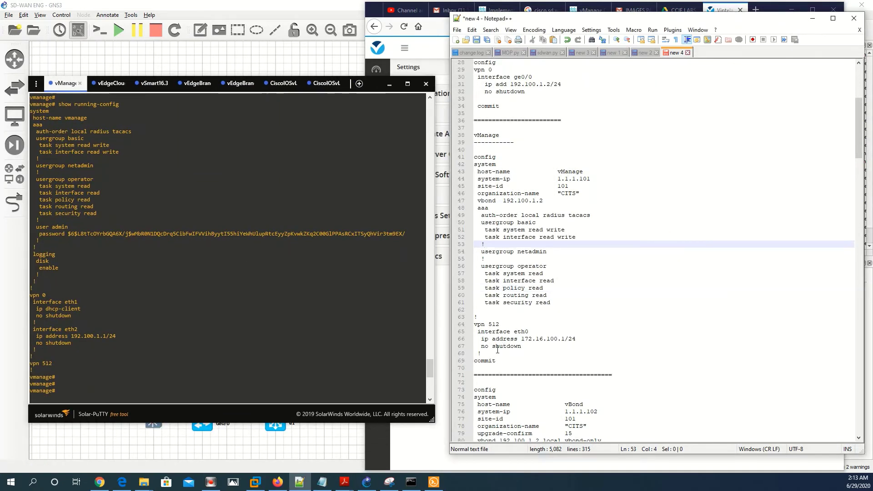
drag(500, 361, 467, 149)
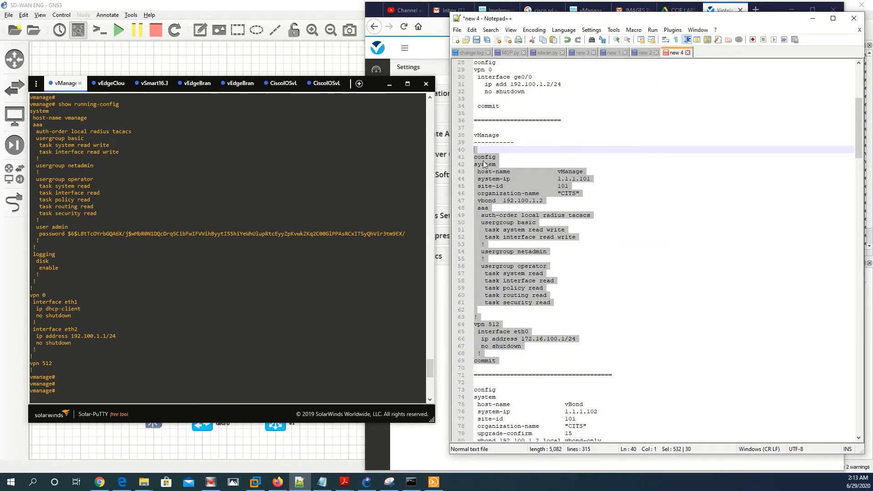
Copy the selected vManage config from Notepad++ and paste it into the vManage console
right_click(476, 157)
click(502, 177)
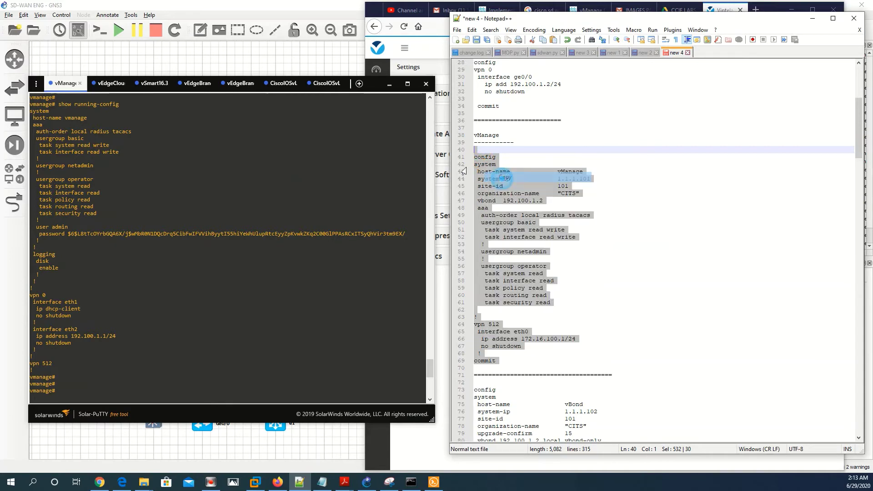
right_click(267, 364)
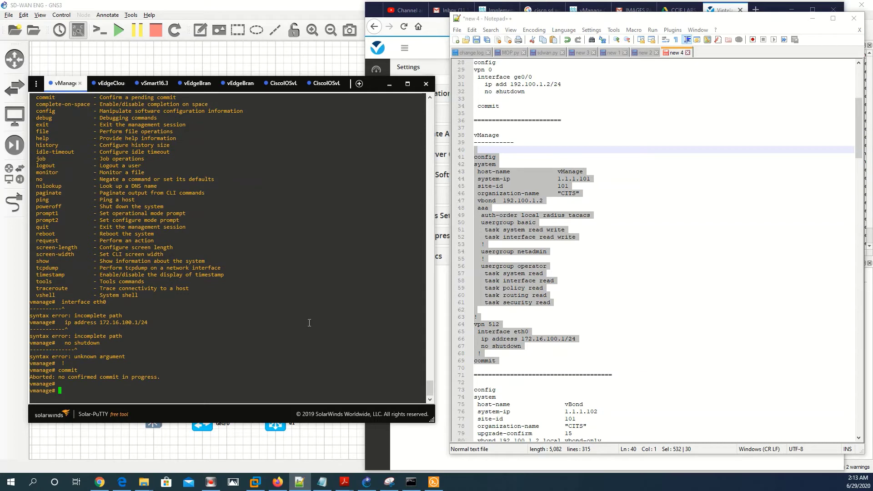
scroll(286, 364, up, 15)
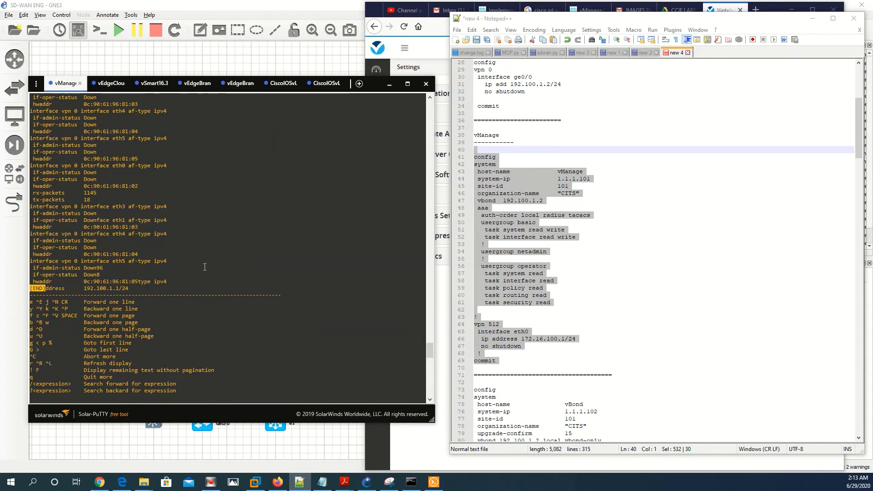
right_click(206, 270)
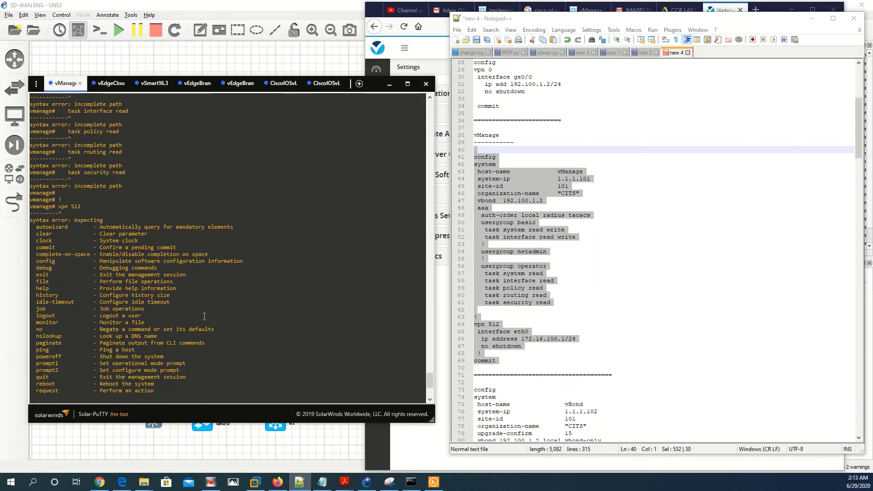
click(676, 234)
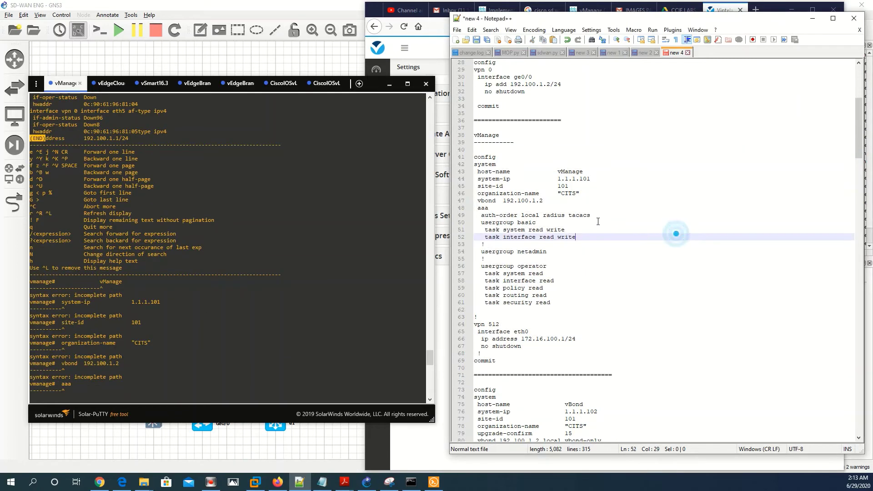
click(284, 321)
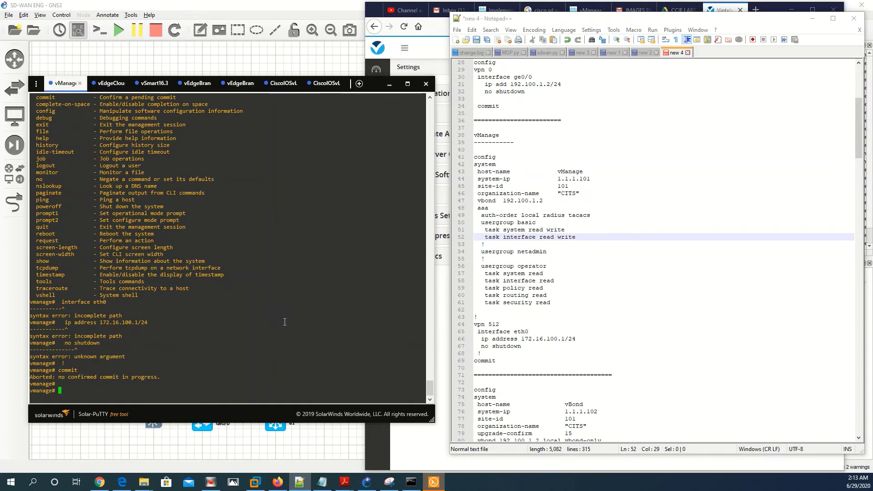
key(Return)
key(Return)
key(Return)
Enter configuration mode on vManage with the config command
text(CON)
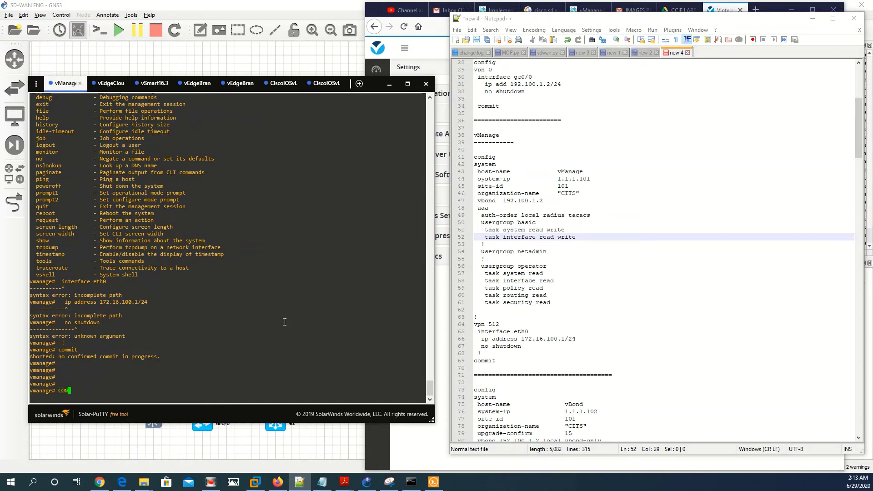
text(F)
key(Return)
key(Return)
key(Return)
key(Return)
key(Return)
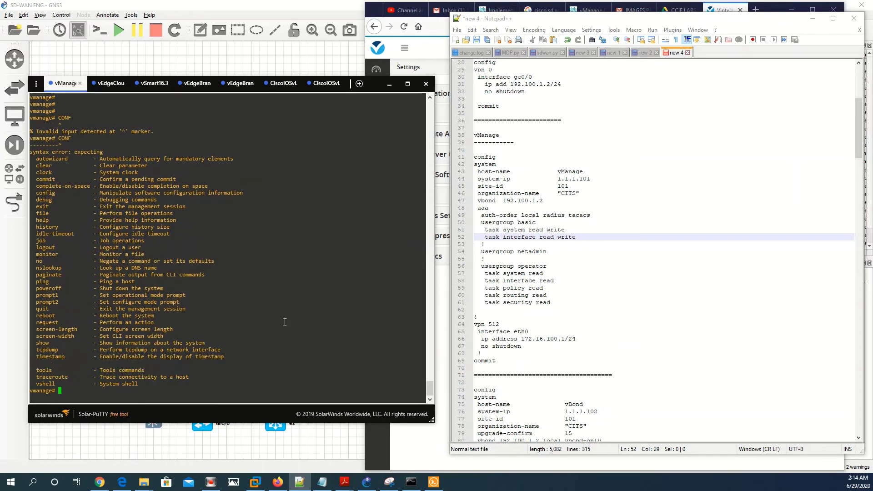
text(CONGF)
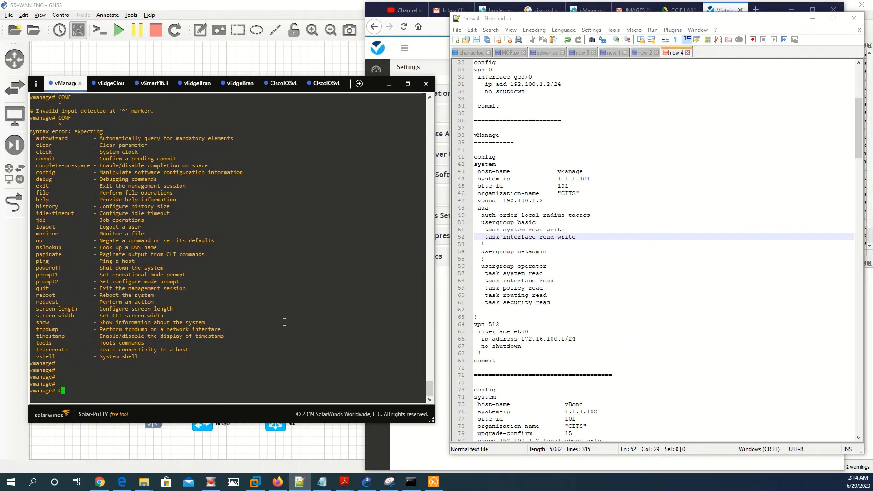
key(Return)
text(===)
key(BackSpace)
key(BackSpace)
key(BackSpace)
key(BackSpace)
key(BackSpace)
key(BackSpace)
key(BackSpace)
key(BackSpace)
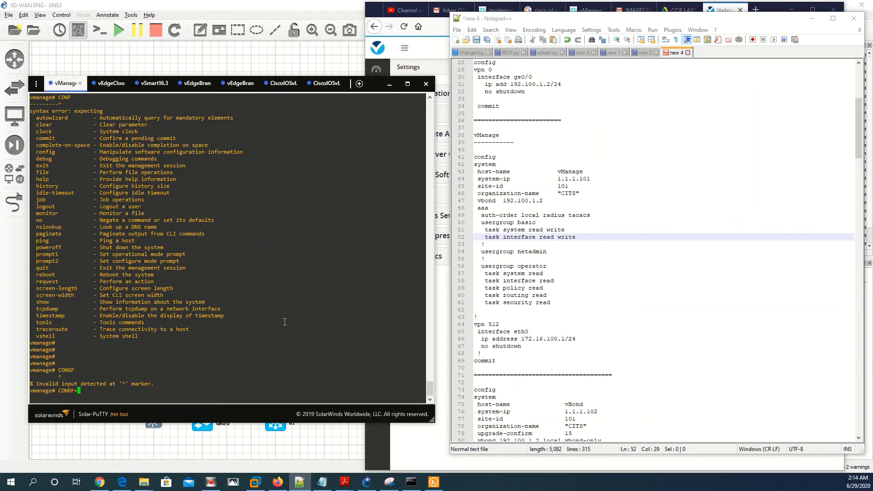
text(cong)
key(BackSpace)
text(fig)
key(Return)
key(Return)
key(Return)
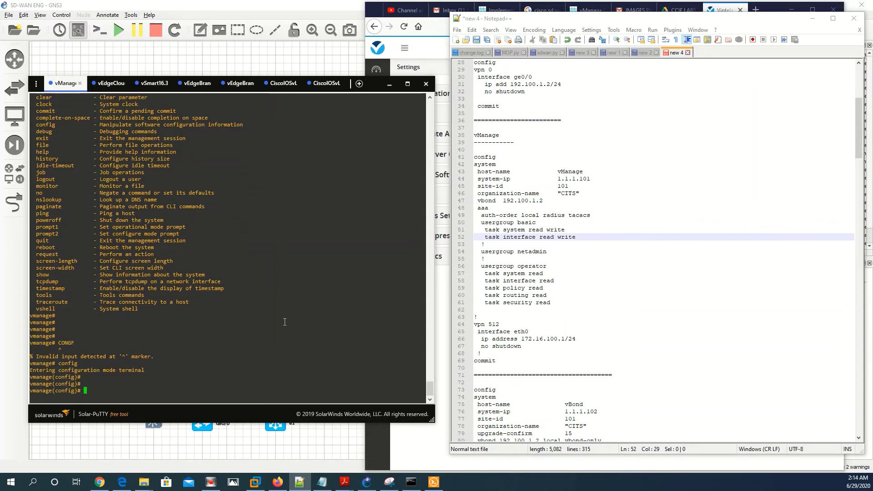
key(Return)
key(Return)
key(Return)
key(Return)
key(Return)
key(Return)
key(Return)
key(Return)
key(Return)
key(Return)
key(Return)
key(Return)
key(Return)
key(Return)
key(Return)
key(Return)
key(Return)
key(Return)
key(Return)
key(Return)
key(Return)
key(Return)
key(Return)
key(Return)
key(Return)
key(Return)
key(Return)
key(Return)
key(Return)
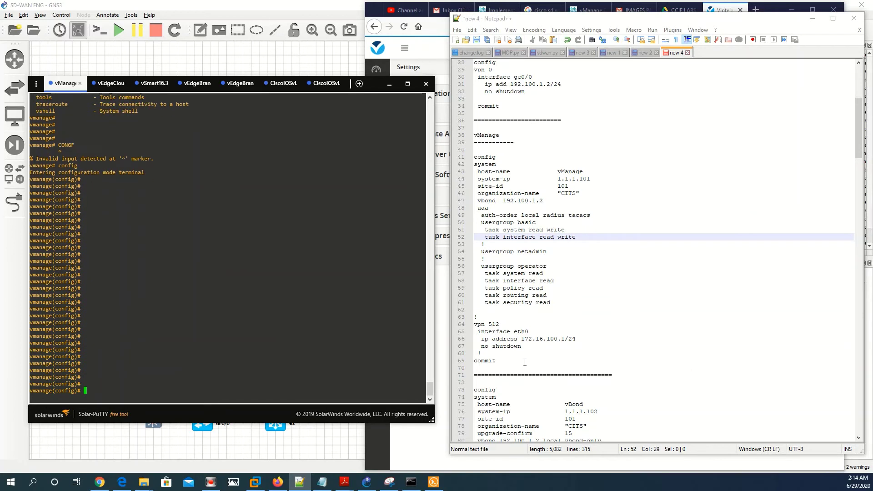
Paste the vManage system, AAA and VPN 512 config through commit, then select notes line 80
drag(525, 362, 473, 165)
right_click(480, 169)
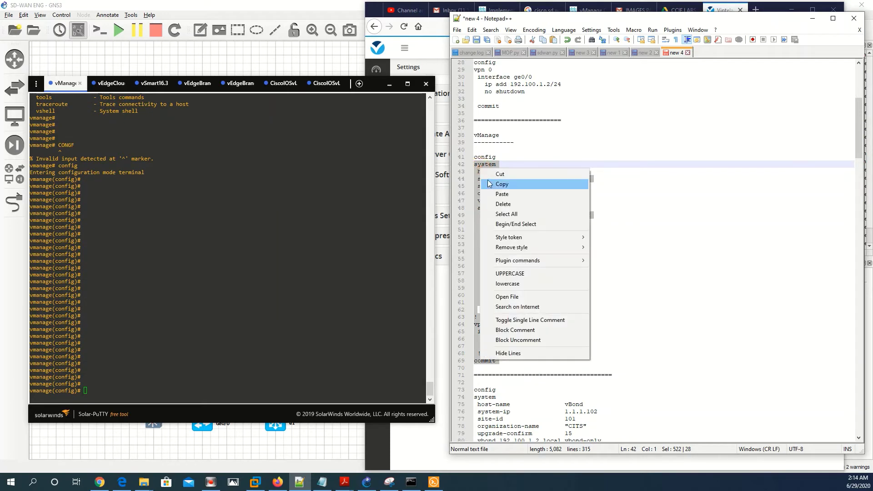
click(489, 183)
right_click(244, 278)
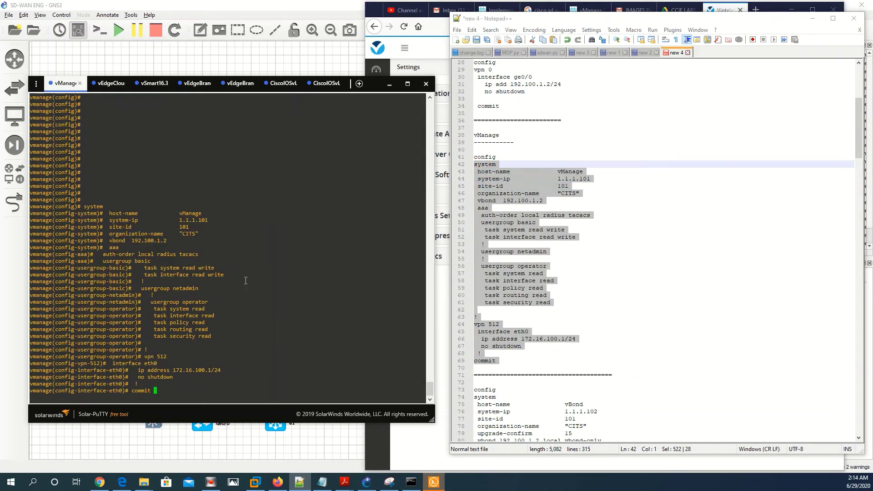
key(Return)
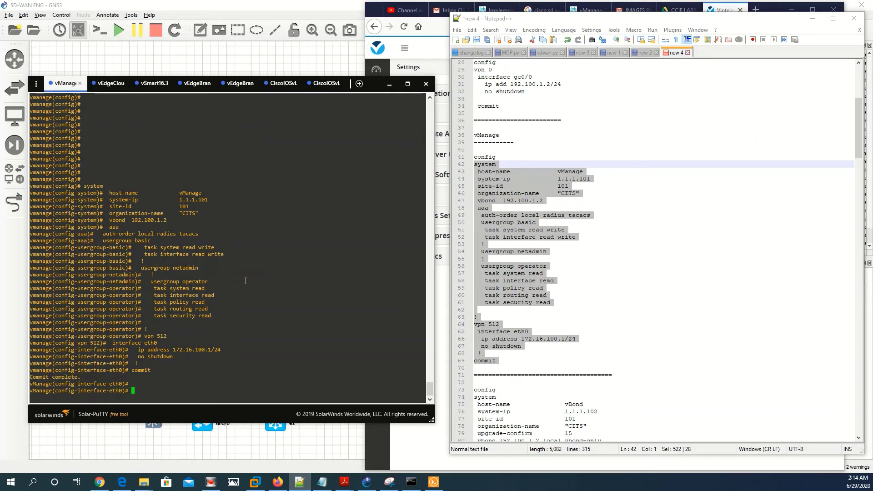
key(Return)
key(Return)
key(Return)
scroll(538, 350, down, 11)
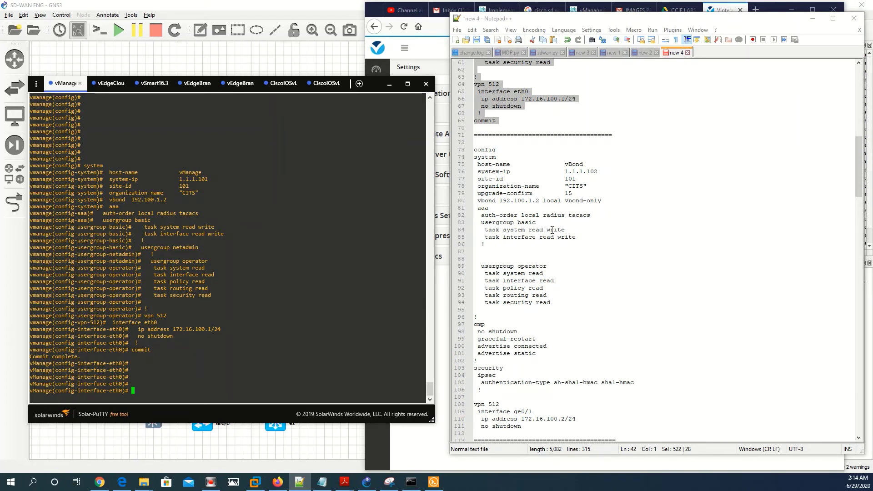
drag(478, 201, 646, 198)
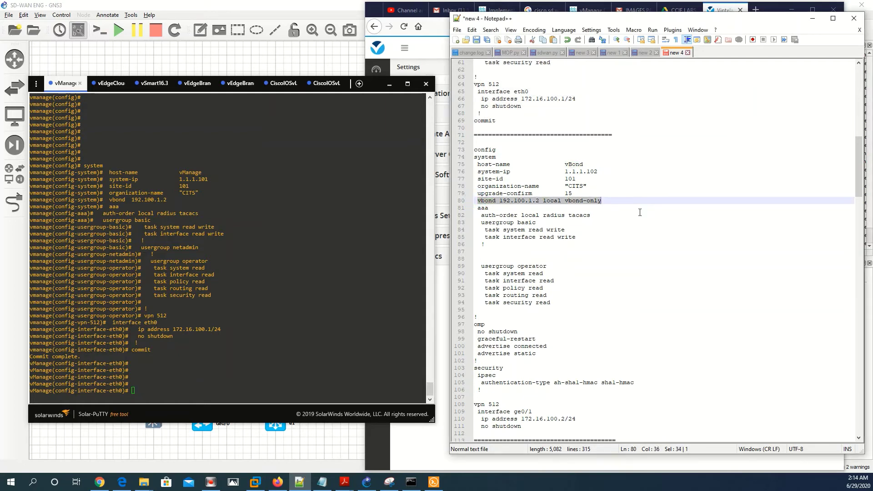
Bring up the vEdgeCloud (vBond) console beside the notes
click(108, 84)
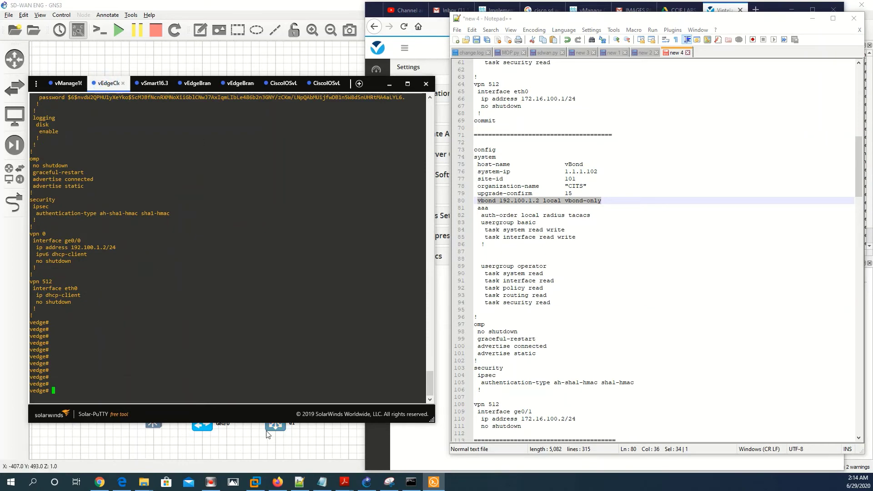
drag(348, 83, 658, 127)
drag(795, 140, 772, 135)
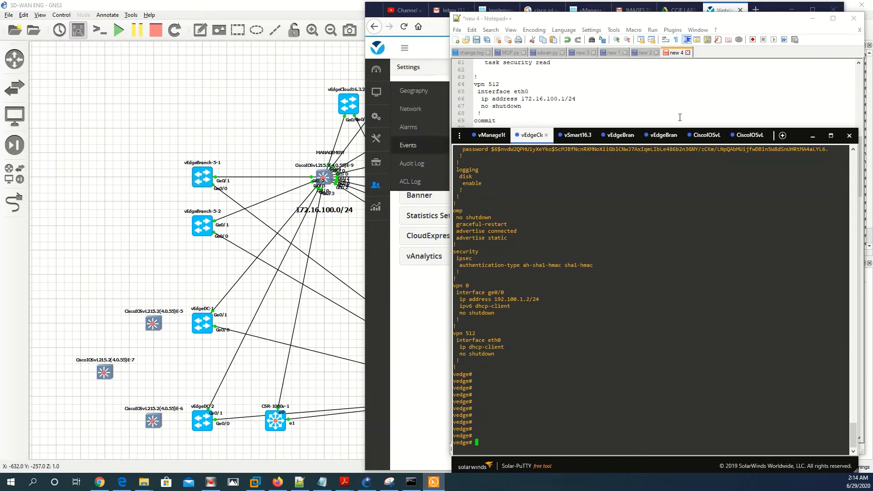
drag(798, 134, 367, 69)
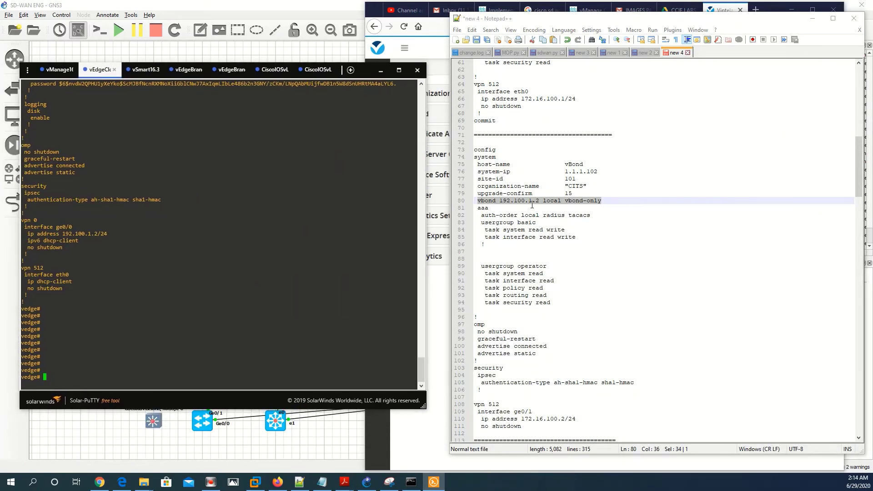
click(82, 328)
scroll(739, 331, down, 2)
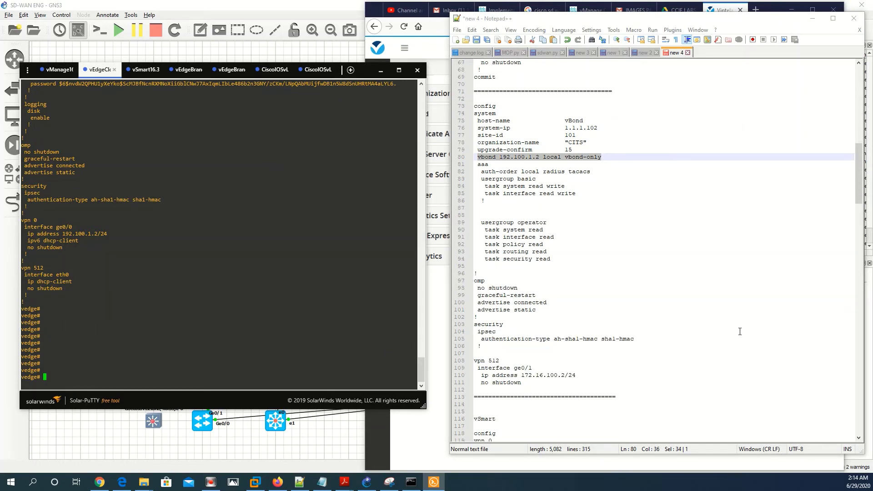
Copy vBond config lines 73–111 from Notepad++ into the vEdgeCloud console
drag(532, 386, 473, 106)
right_click(493, 116)
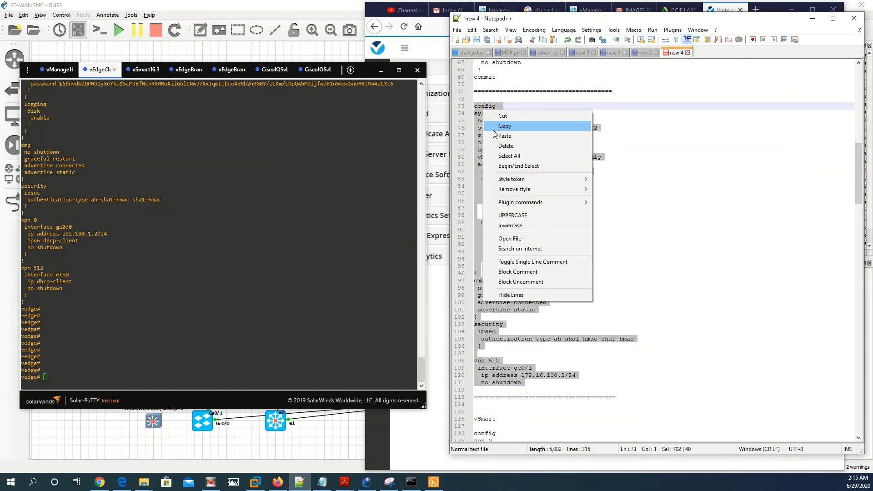
click(496, 130)
click(226, 280)
right_click(226, 280)
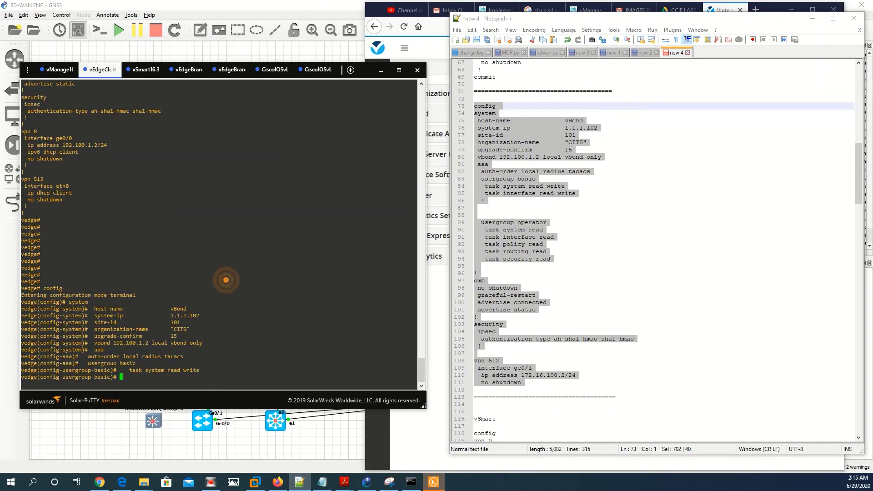
Commit the pasted vBond configuration
key(Return)
key(Return)
key(Return)
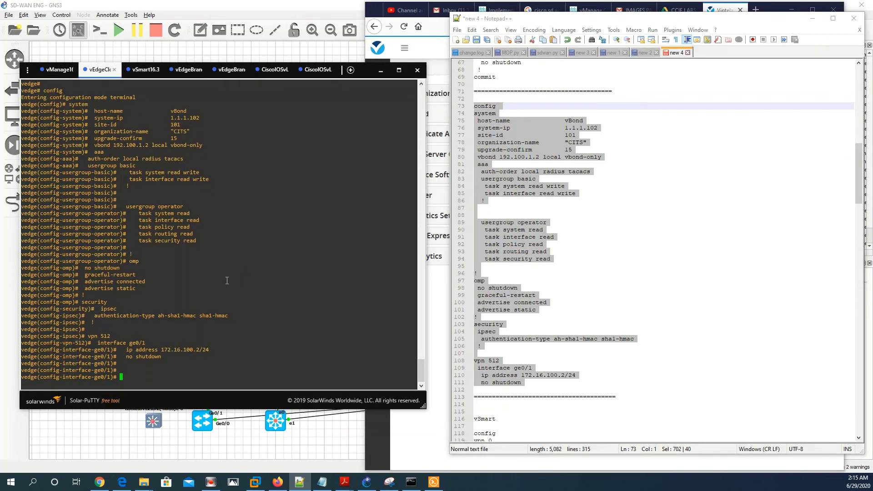
text(commit)
key(Return)
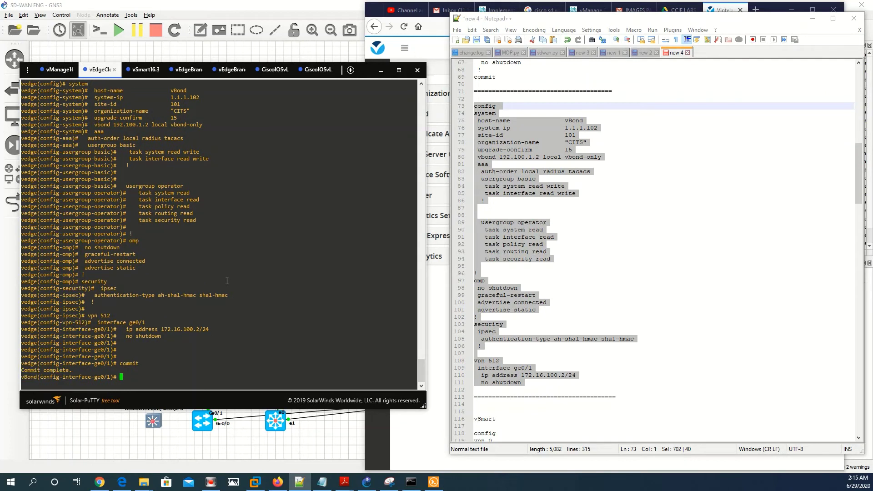
key(Return)
key(Return)
key(Return)
key(Return)
key(Return)
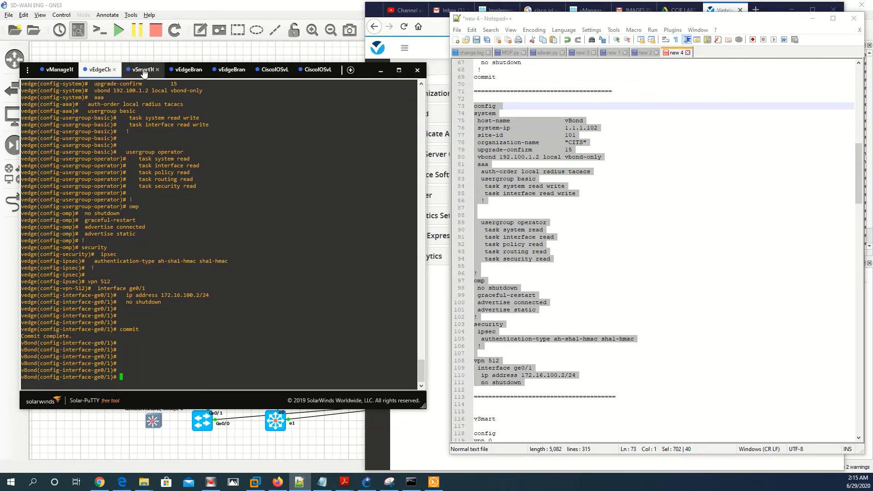
Log in to the vSmart console with the admin account
click(144, 71)
text(admin)
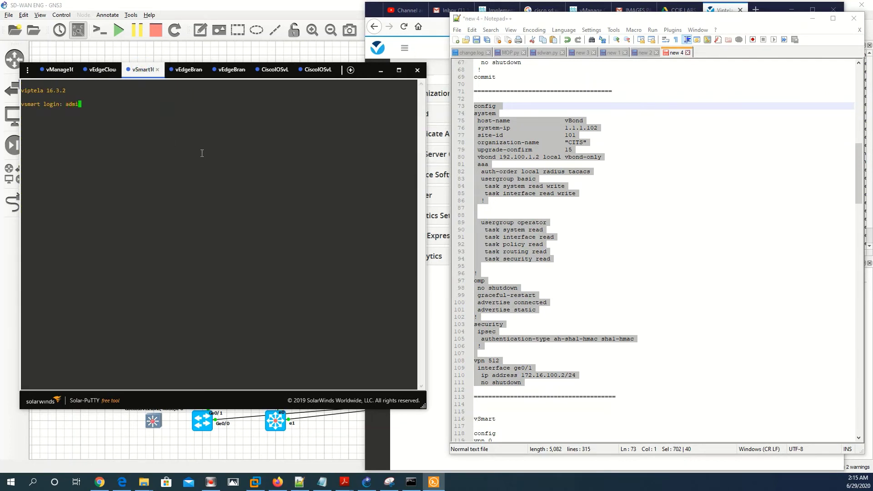
key(Return)
text(admin)
key(Return)
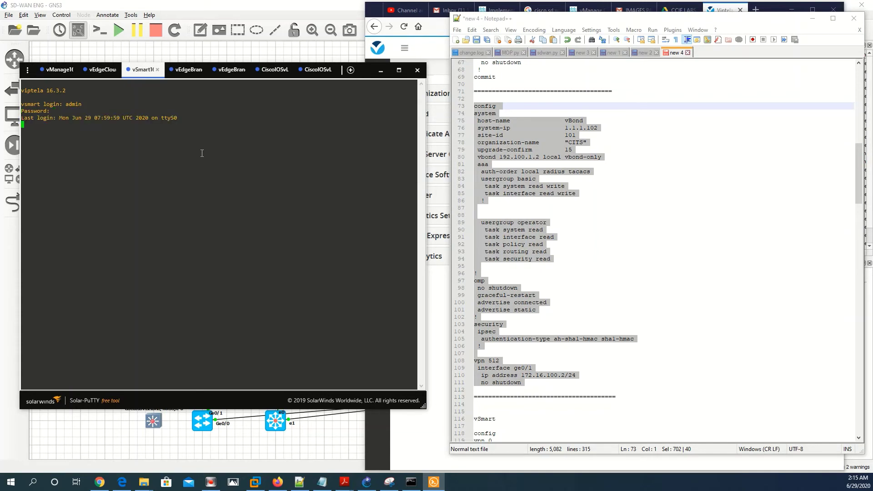
key(Return)
Copy the vSmart config block from Notepad++ and paste it into the vSmart console
scroll(589, 202, down, 12)
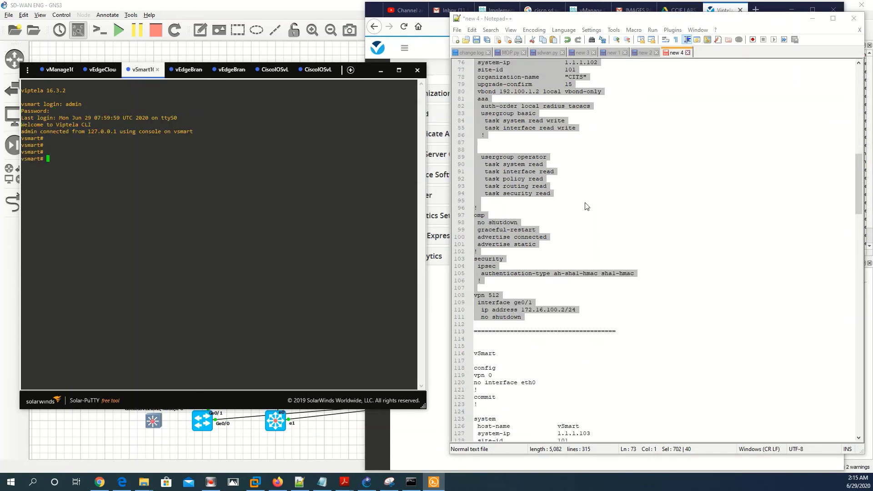
scroll(588, 202, down, 3)
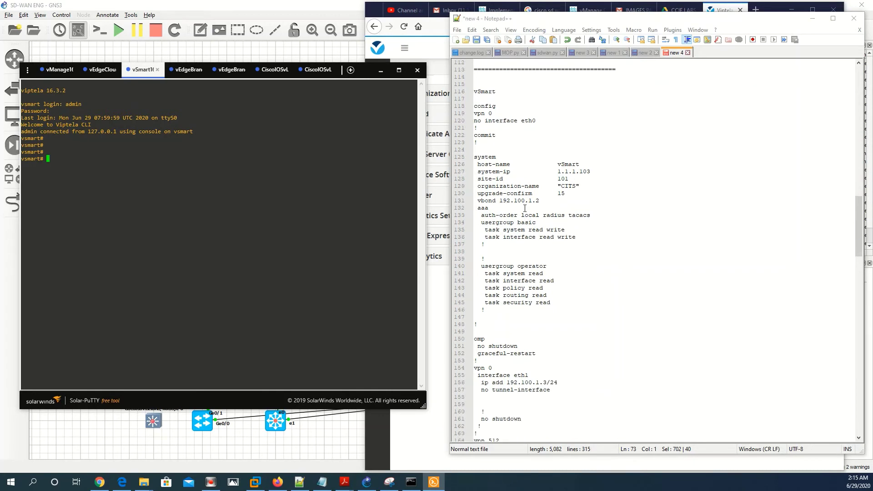
scroll(548, 317, down, 5)
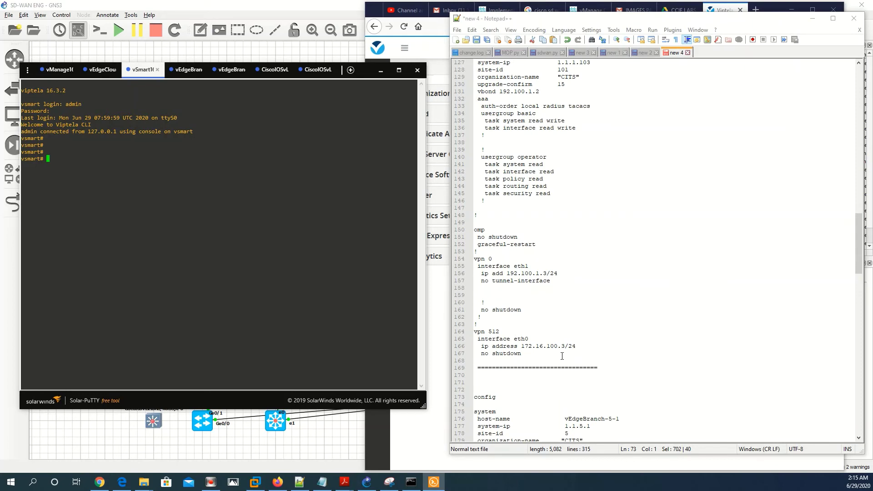
drag(503, 347, 474, 194)
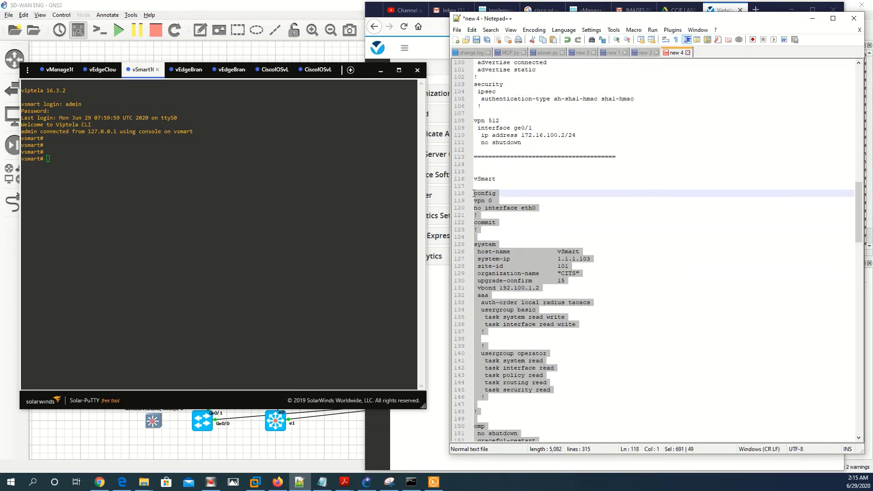
right_click(479, 198)
click(494, 211)
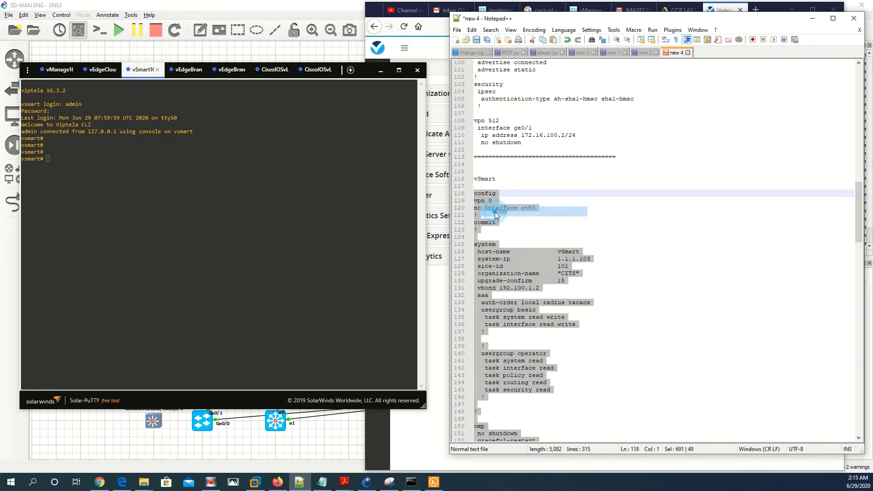
click(241, 196)
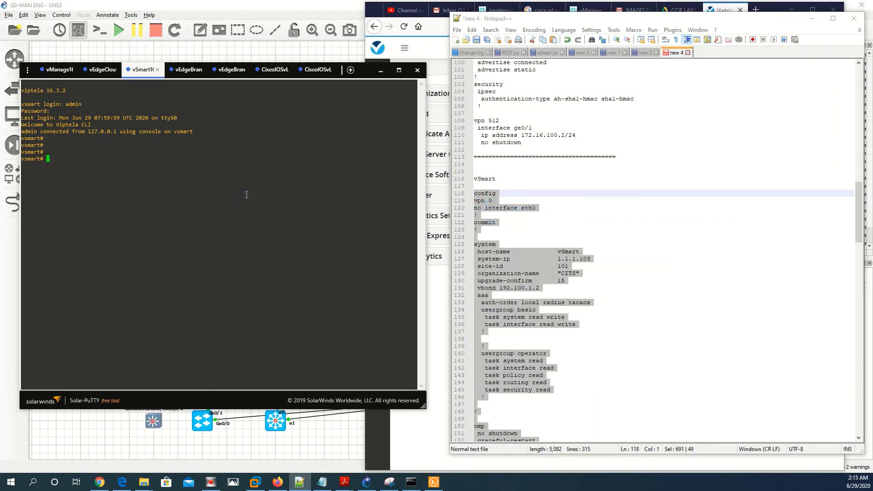
right_click(247, 194)
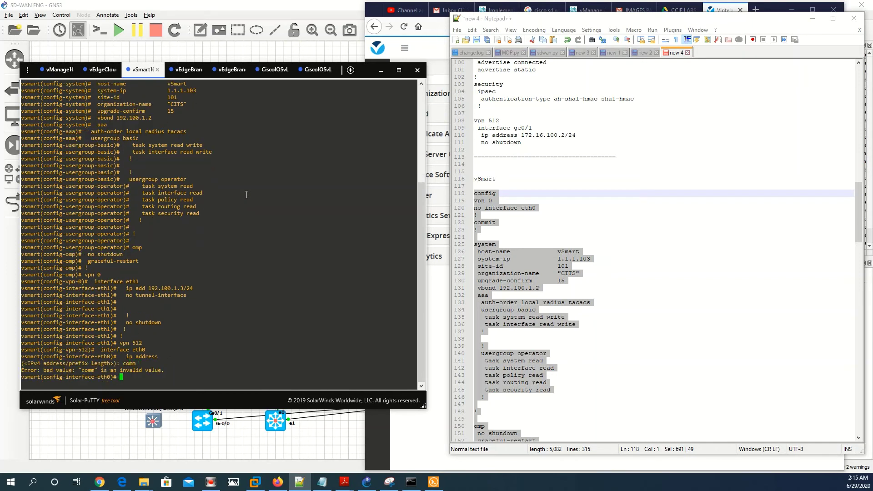
Commit the vSmart configuration and exit configuration mode with end
text(commit)
key(Return)
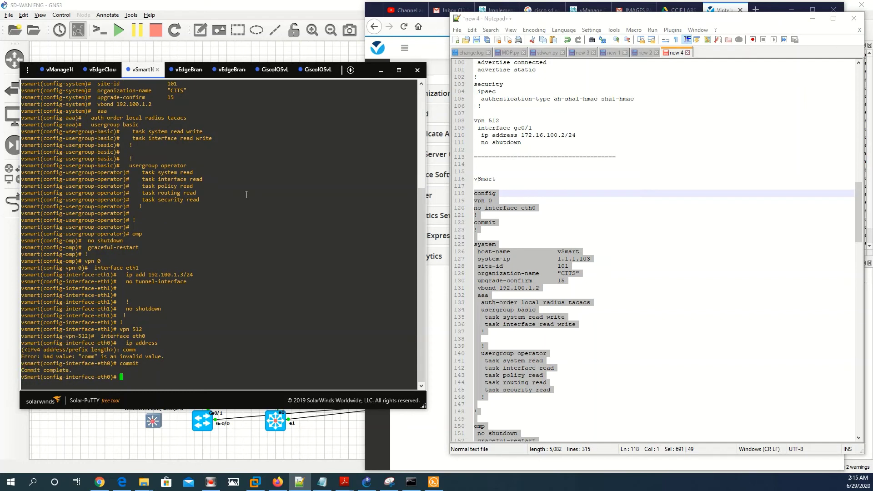
key(Return)
key(Return)
key(Return)
text(end)
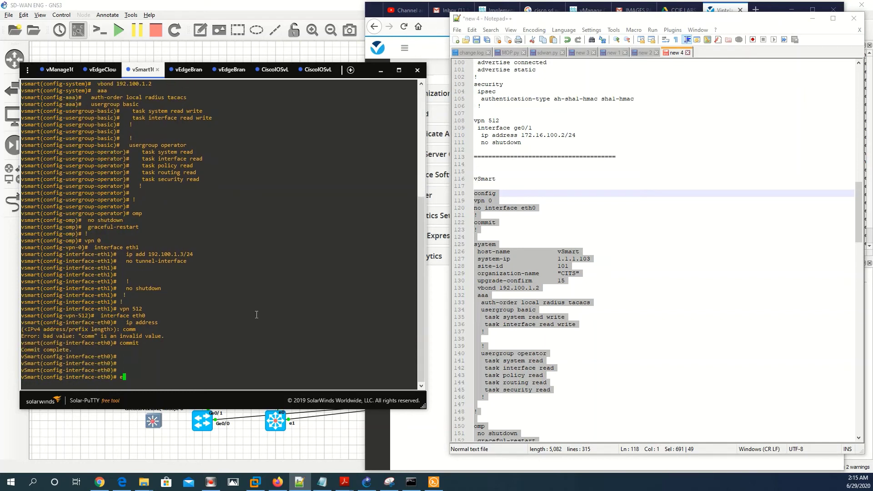
key(Return)
key(Return)
key(Return)
Ping vManage at 192.100.1.1 from vSmart and stop it to view 0% loss
text(ping )
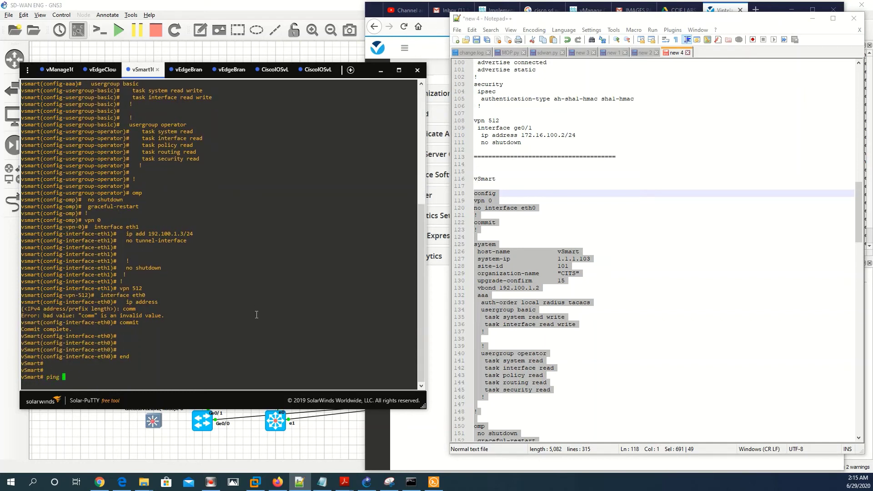
text(192.100.1.1)
key(Return)
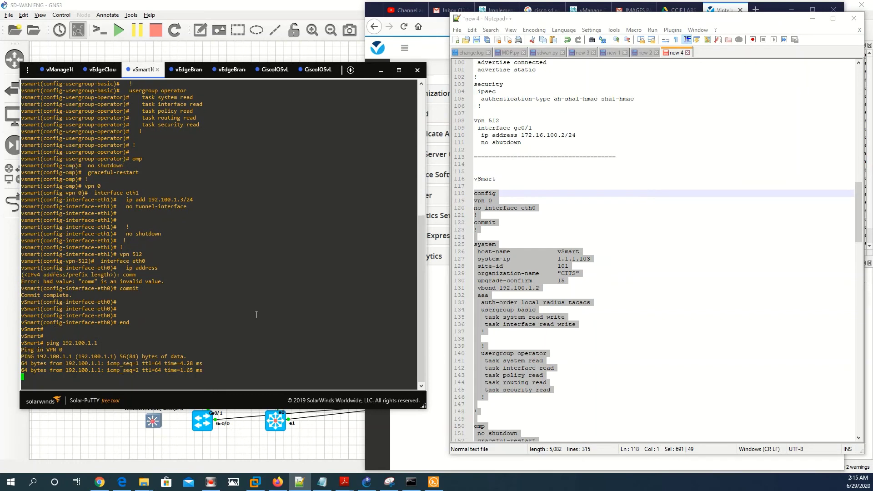
key(ctrl+c)
key(Return)
key(Return)
key(Return)
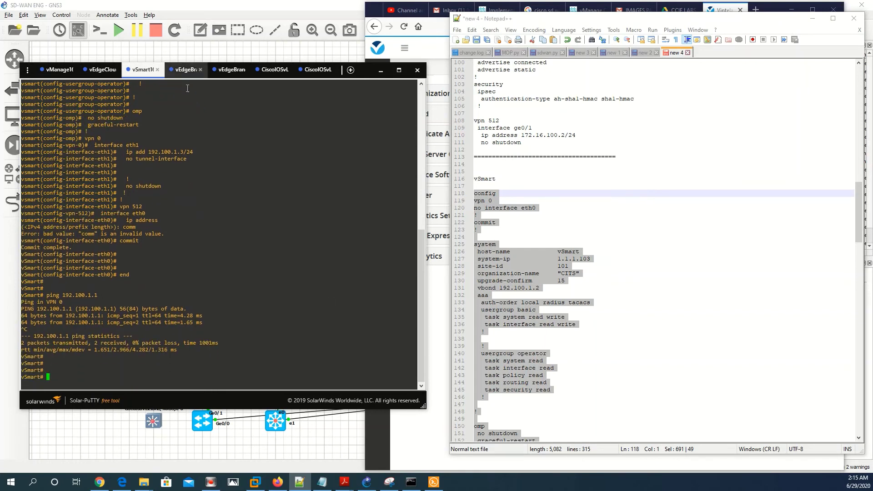
Log in to the vEdge branch console as admin
click(186, 69)
text(admin)
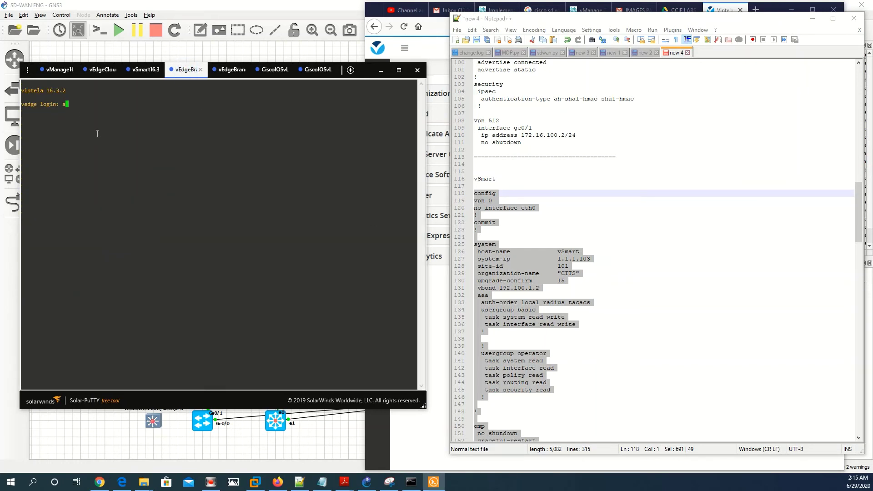
key(Return)
key(Return)
key(Return)
key(Return)
key(Return)
key(Return)
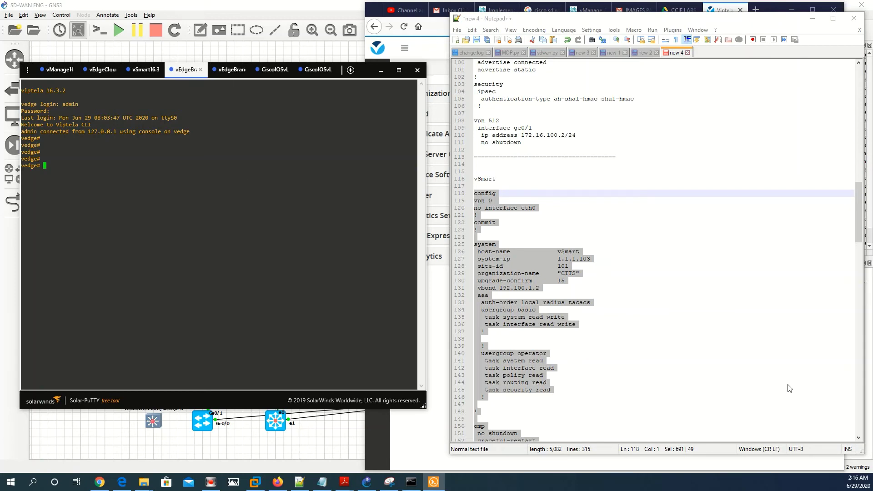
Select the vEdgeBranch-5-1 config in Notepad++, from config down to vpn 512
click(704, 368)
scroll(704, 367, down, 11)
scroll(704, 367, down, 8)
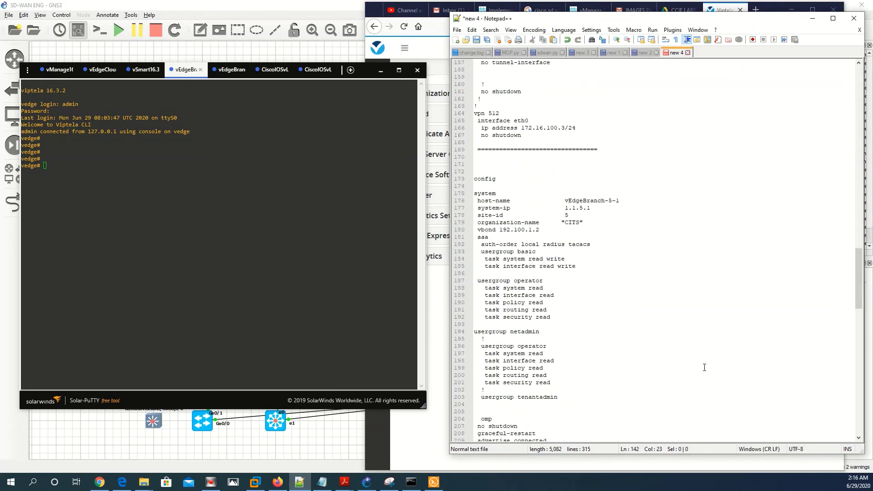
scroll(574, 215, down, 1)
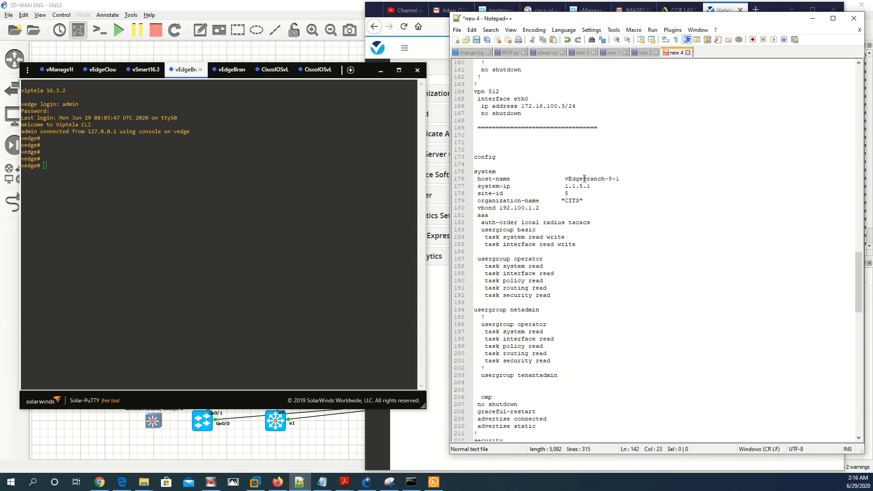
drag(564, 178, 618, 179)
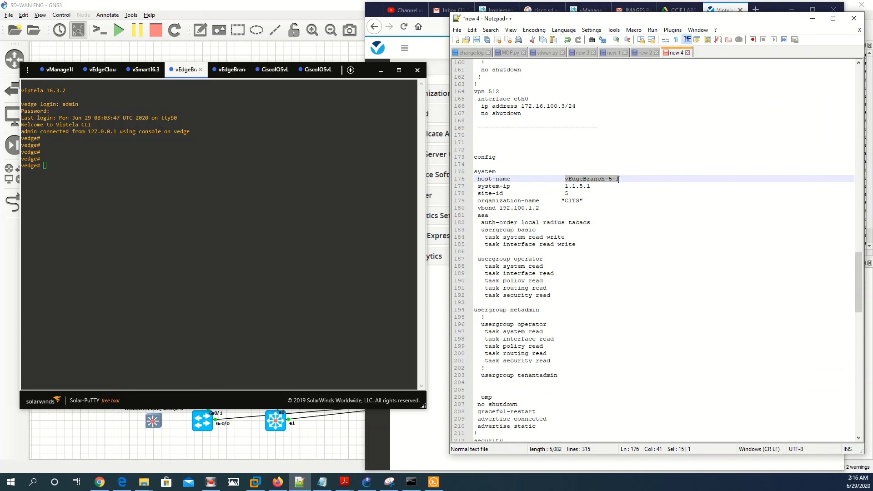
click(477, 187)
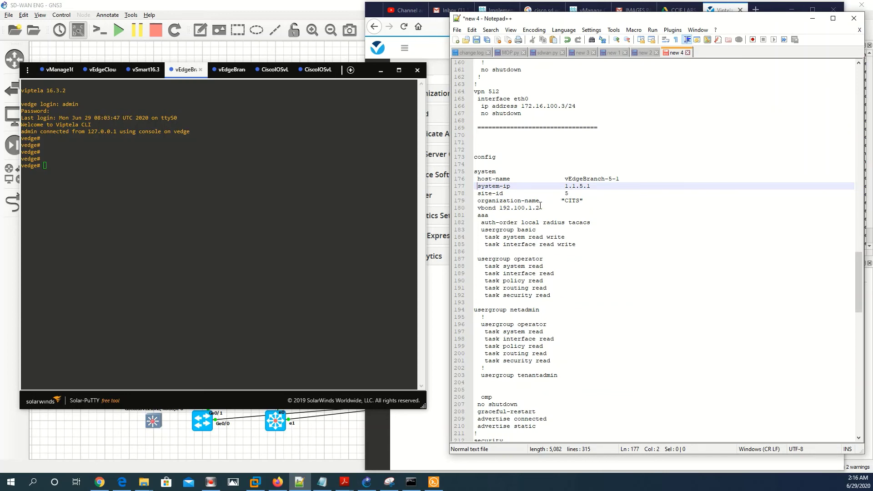
scroll(540, 205, down, 9)
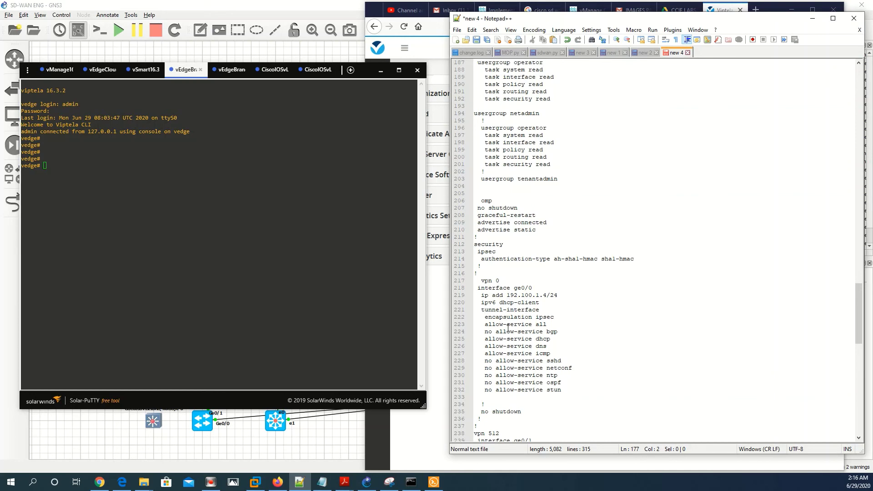
scroll(517, 317, down, 6)
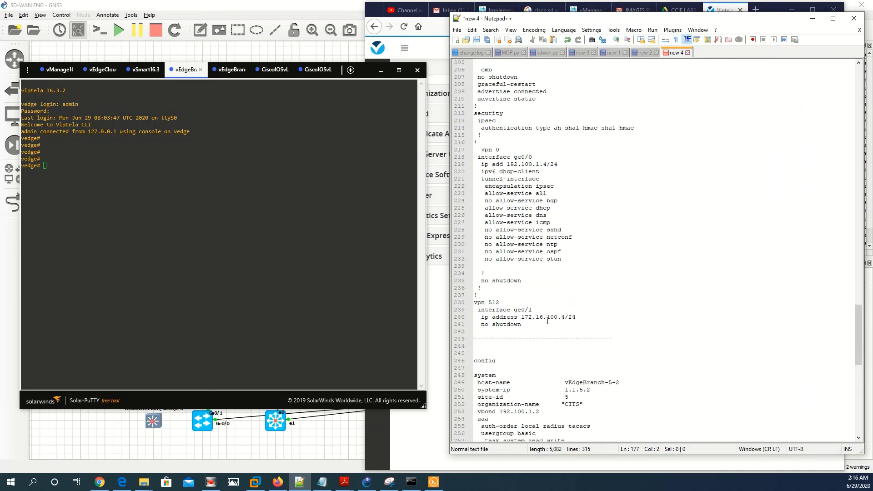
drag(527, 327, 474, 84)
drag(452, 49, 476, 167)
Copy the vEdgeBranch-5-1 config and paste it into the vEdge branch console
right_click(476, 168)
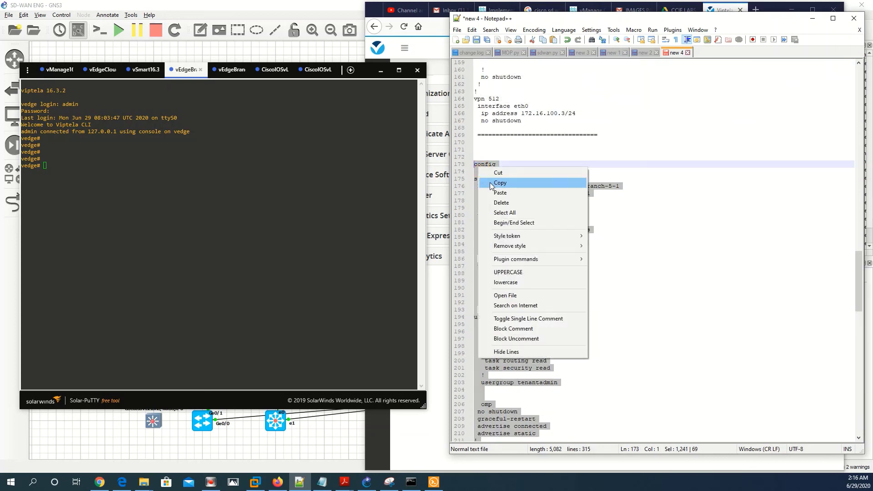
click(490, 182)
click(156, 198)
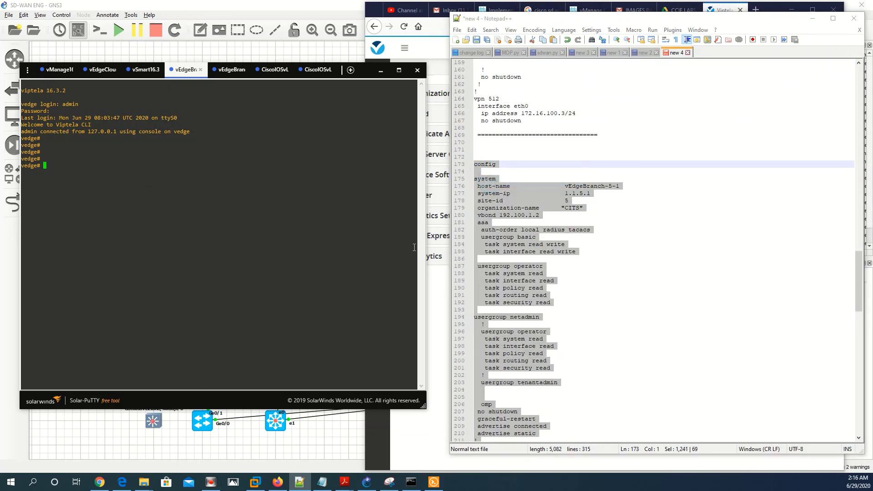
right_click(291, 237)
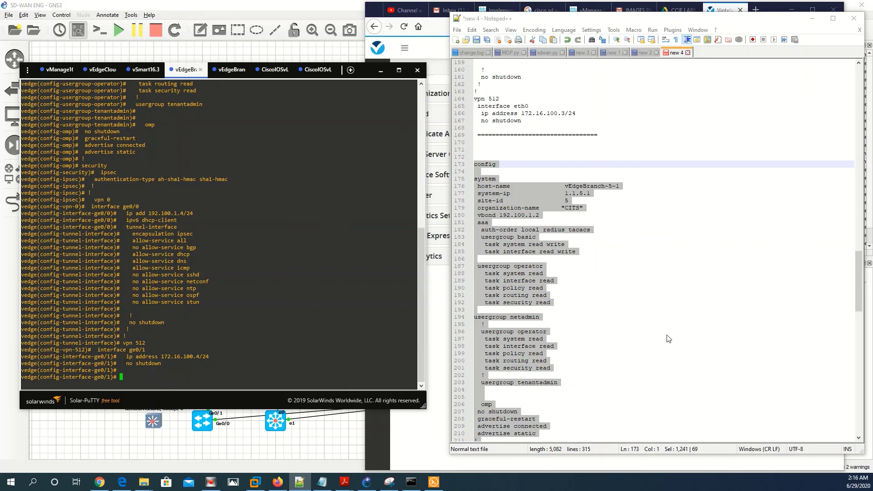
scroll(644, 329, down, 19)
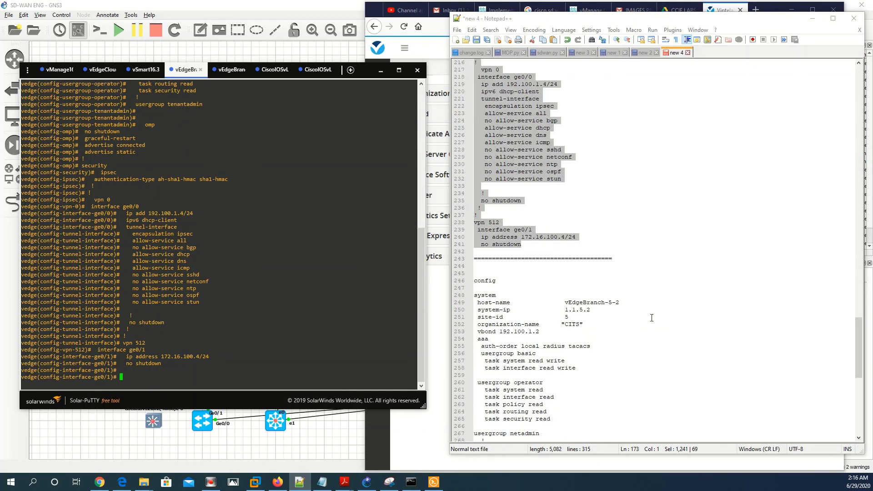
scroll(651, 318, up, 7)
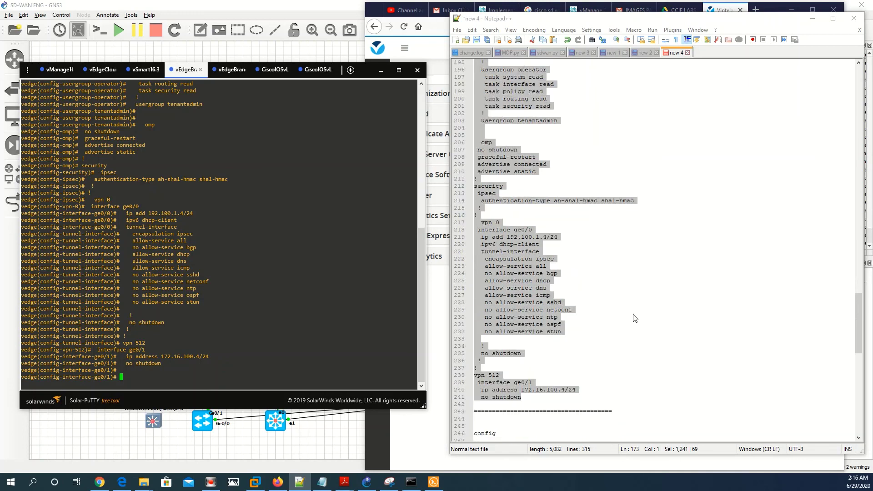